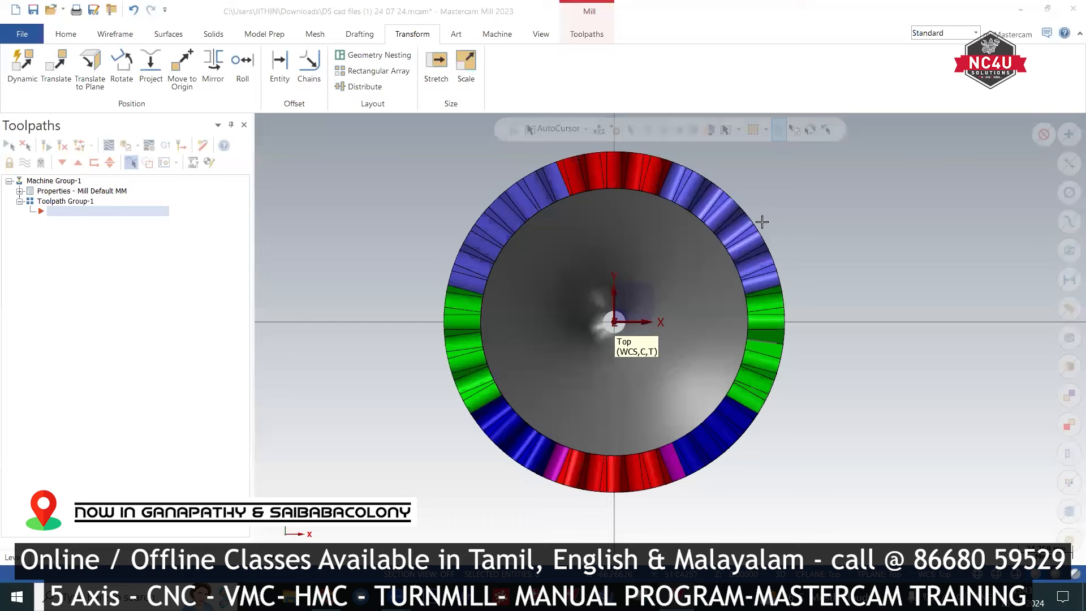
scroll(759, 246, "down", 1)
scroll(446, 350, "up", 1)
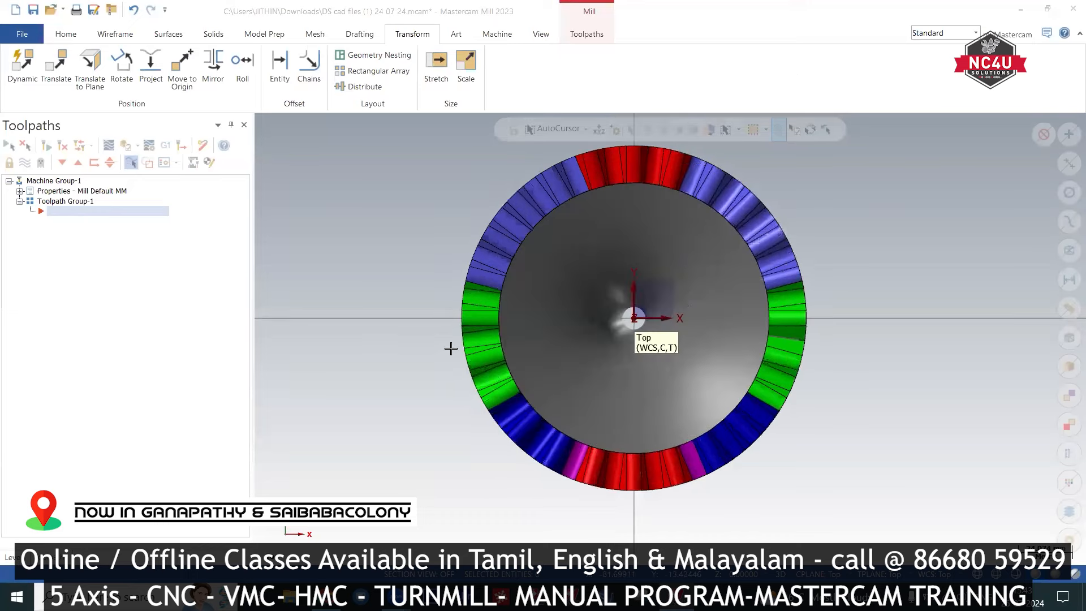
scroll(450, 348, "down", 1)
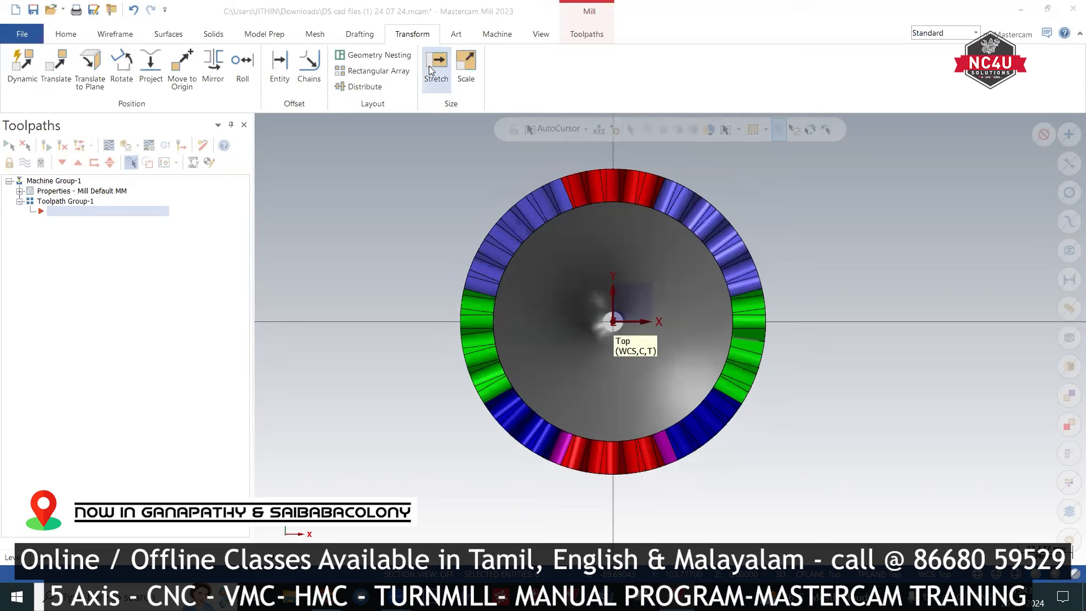
scroll(429, 65, "down", 4)
left_click(443, 86)
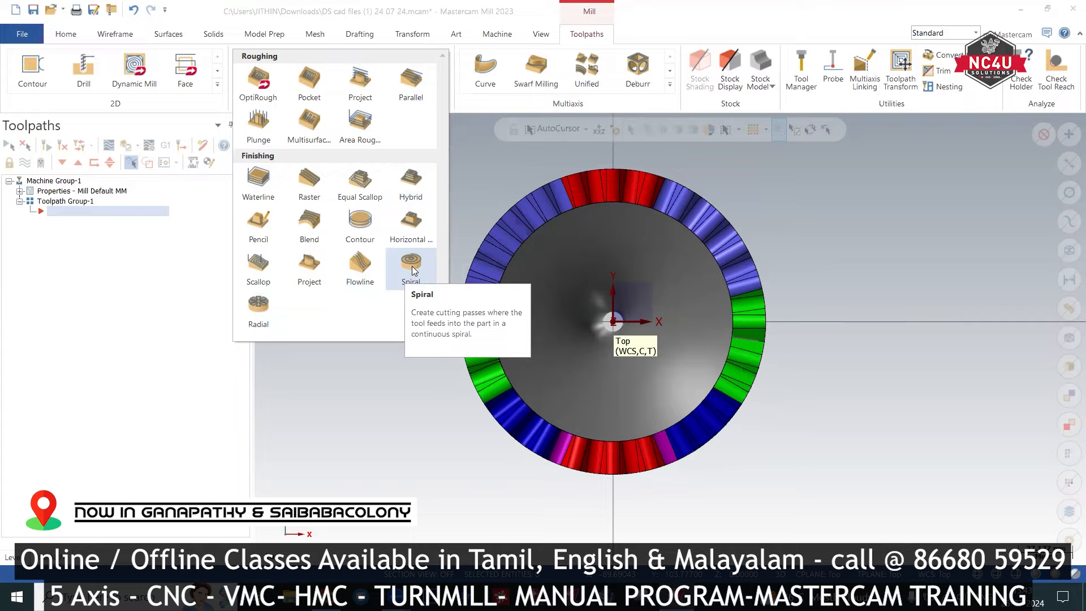
left_click(731, 262)
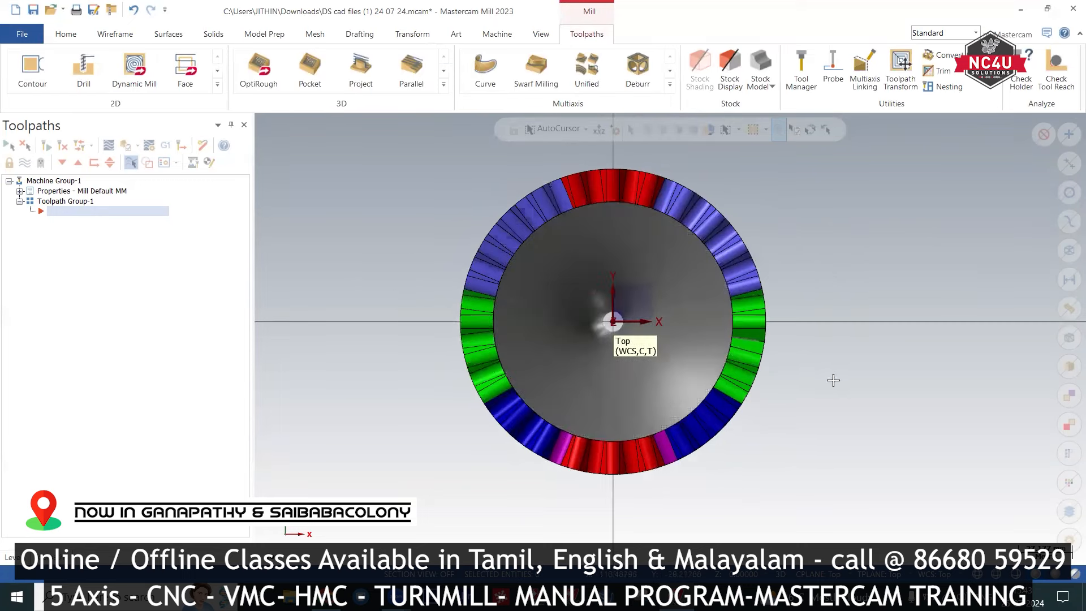
scroll(751, 319, "up", 2)
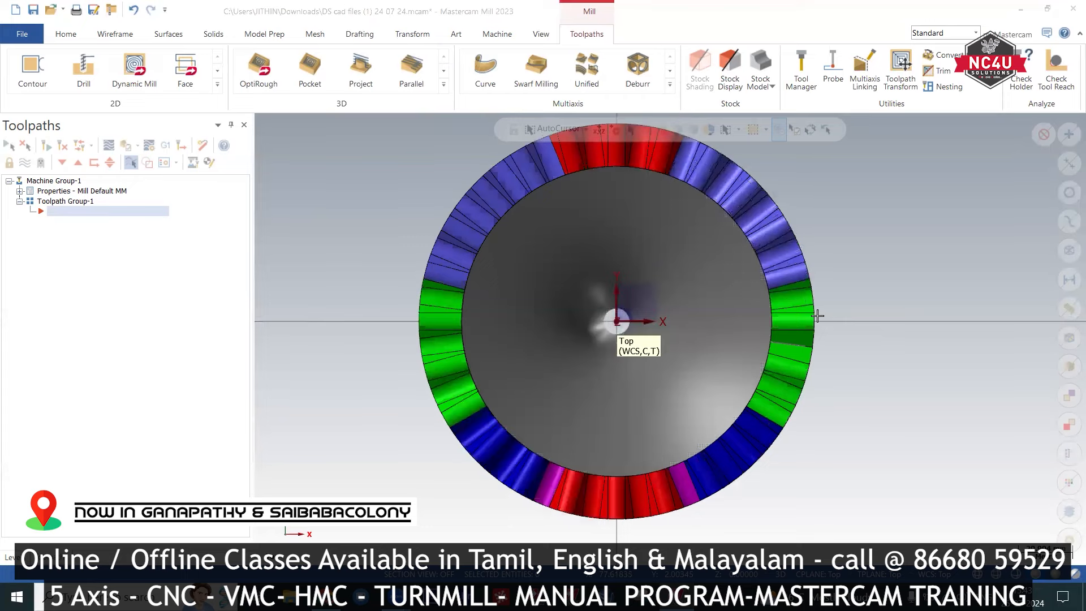
scroll(425, 426, "down", 3)
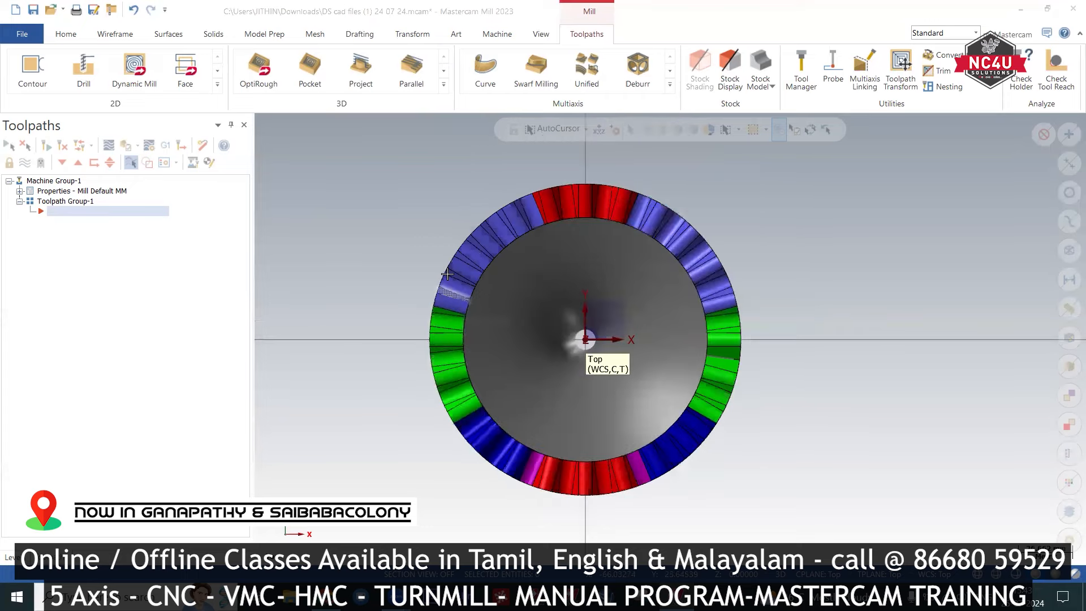
right_click(64, 209)
mouse_move(120, 219)
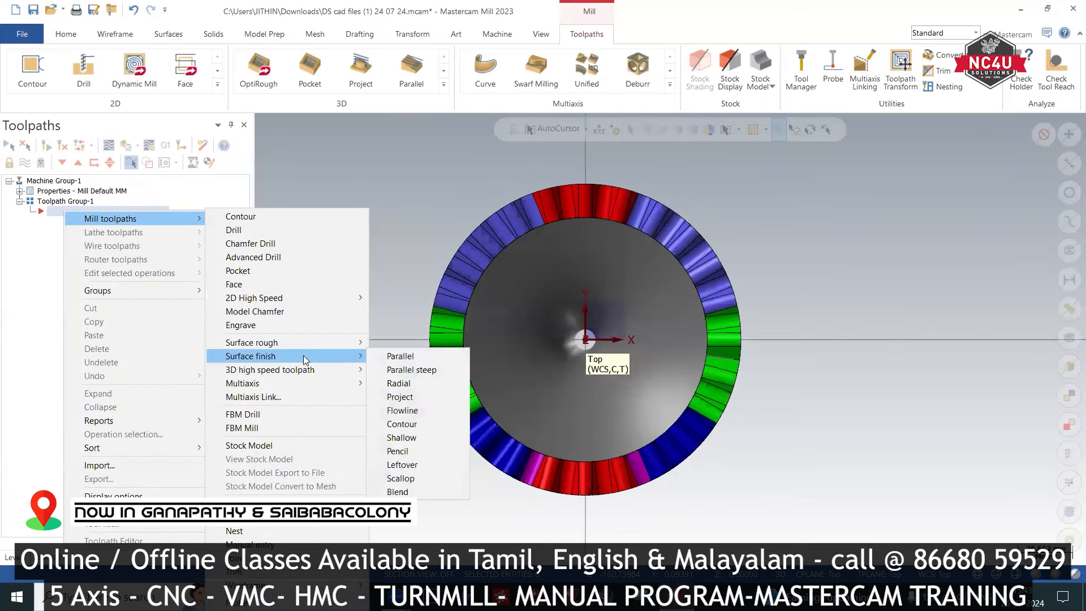
mouse_move(303, 356)
left_click(399, 144)
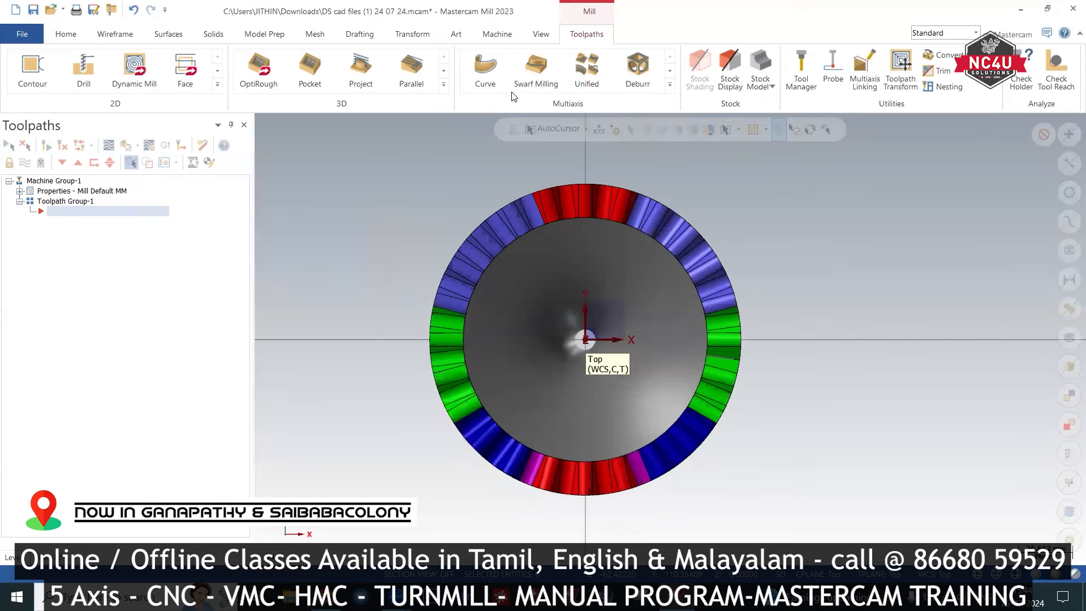
- Start a 3D high speed Spiral finishing toolpath and assign all of the part's faces as machining geometry
left_click(444, 87)
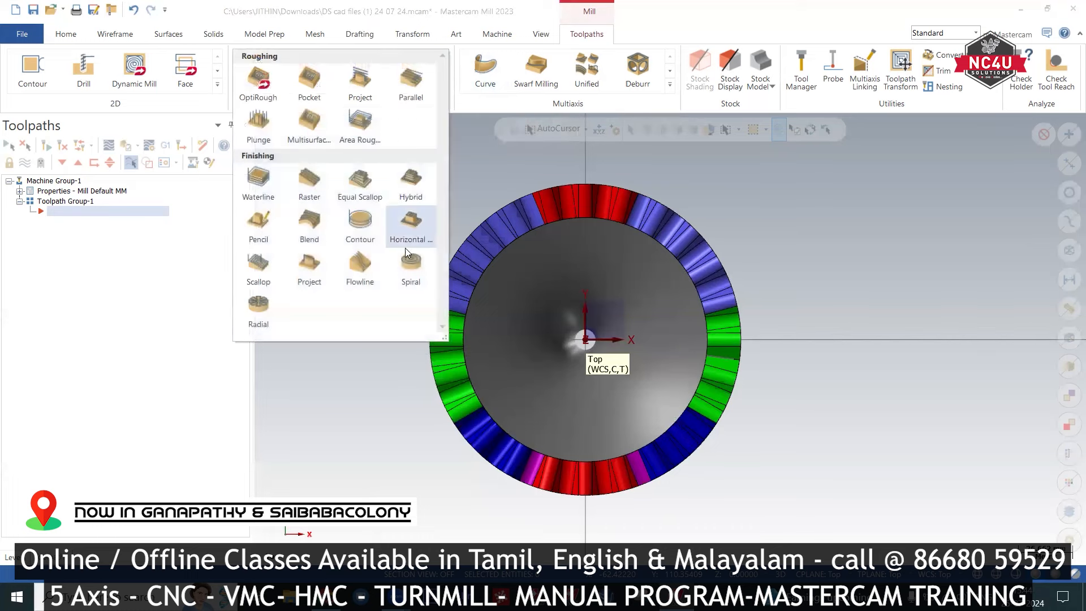
left_click(409, 279)
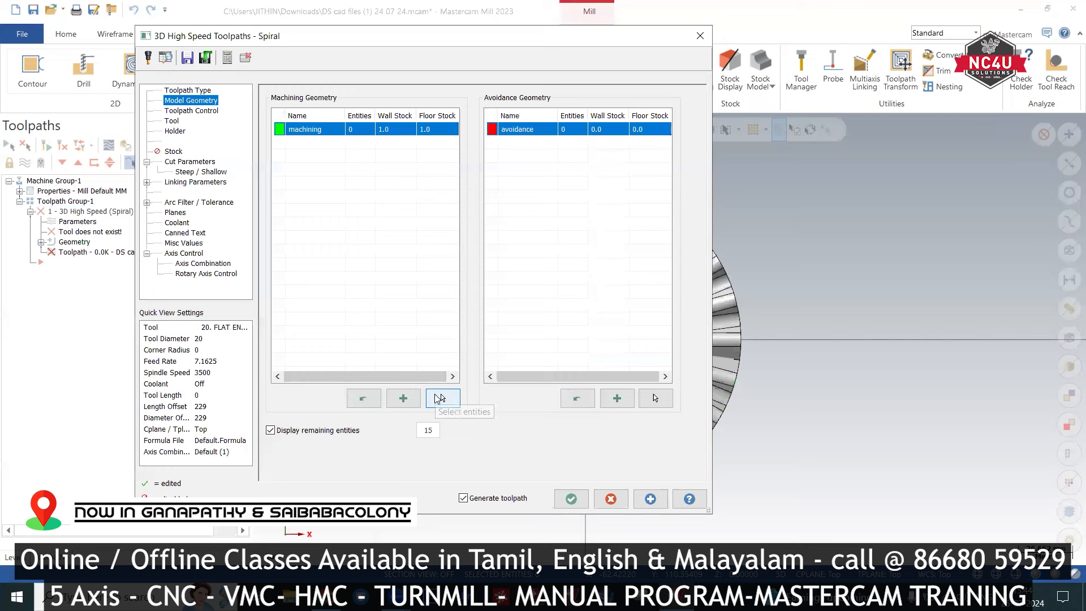
left_click(438, 394)
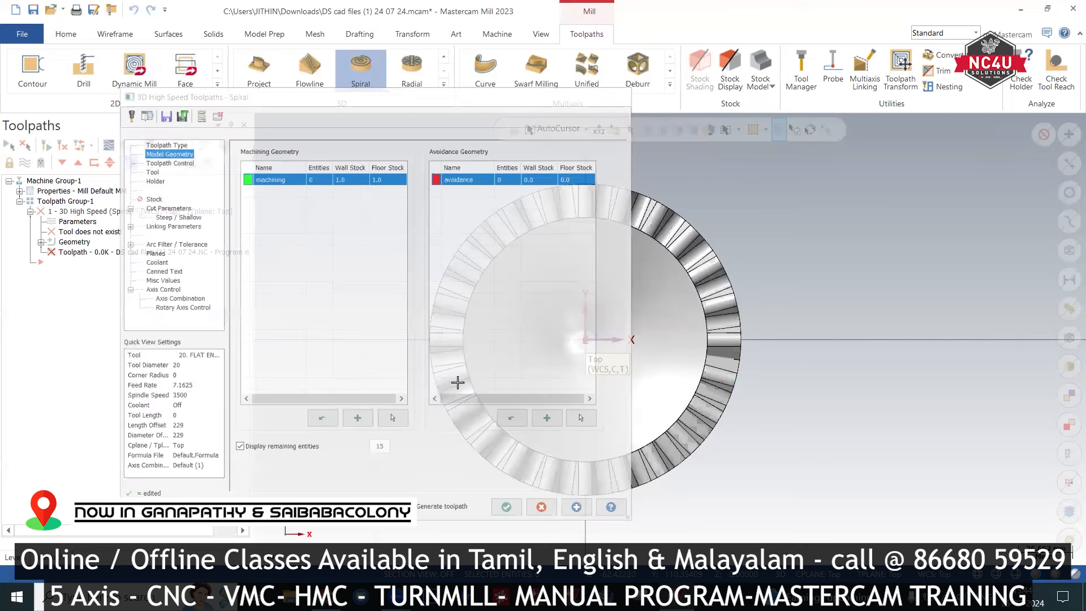
left_click(1068, 308)
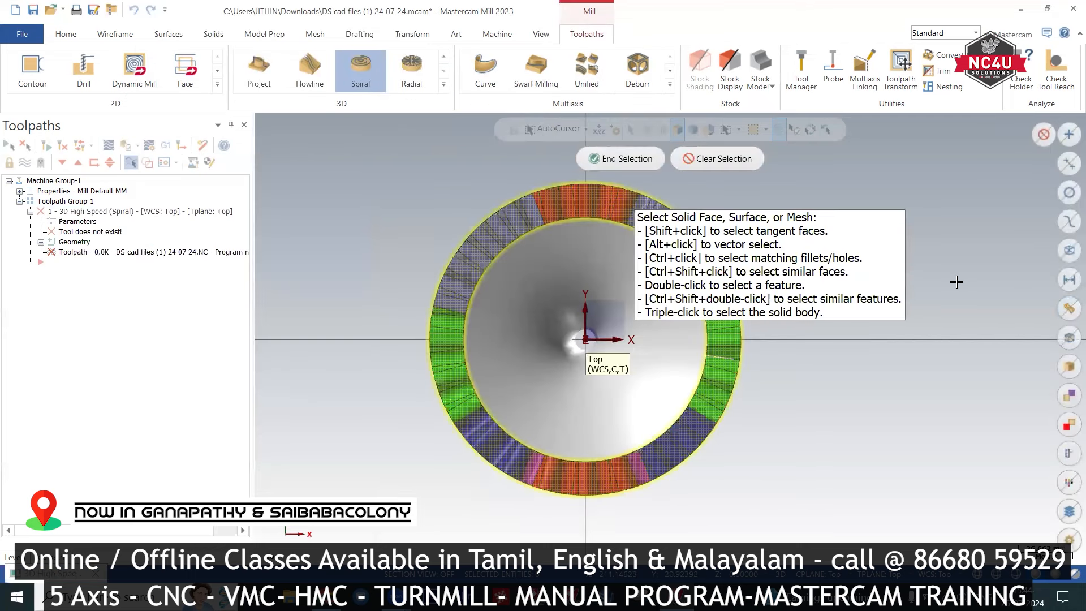
left_click(618, 161)
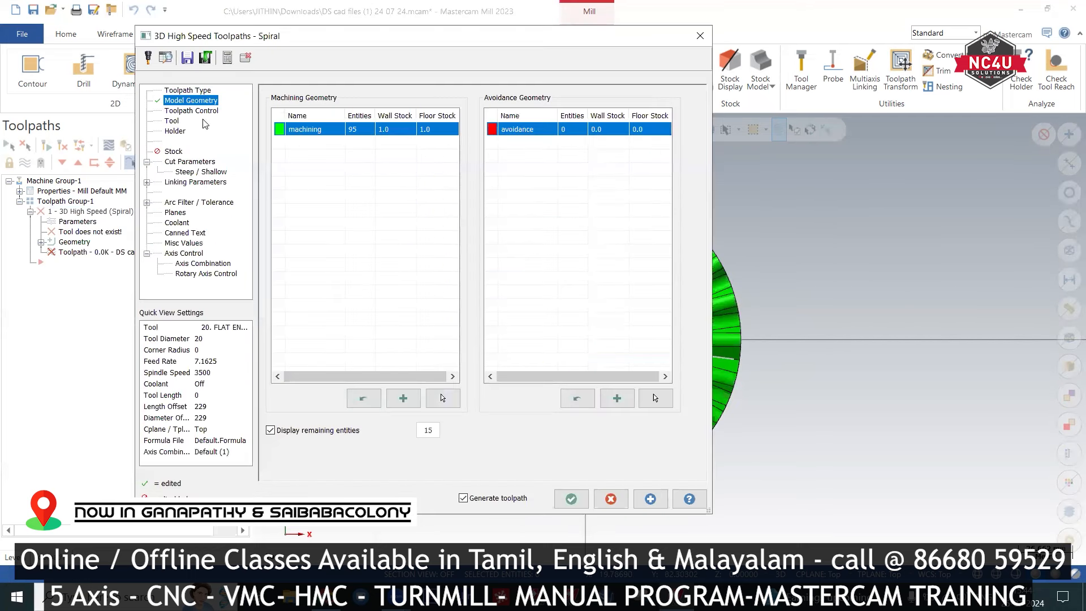
- Set both the wall stock and the floor stock of the machining geometry to 0
double_click(388, 129)
type("0")
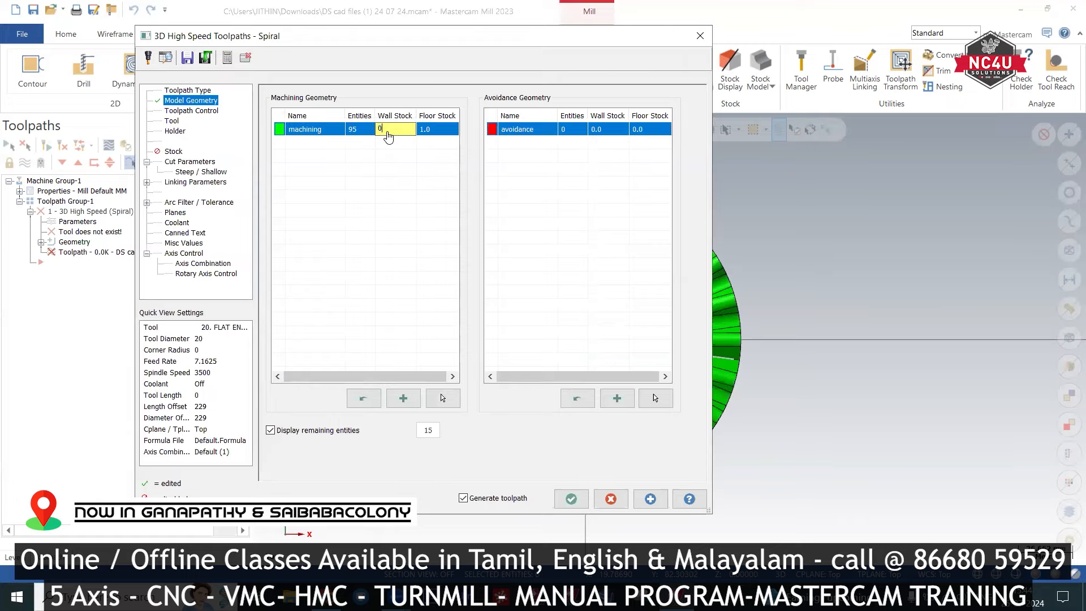
key("Return")
double_click(423, 130)
type("0.0")
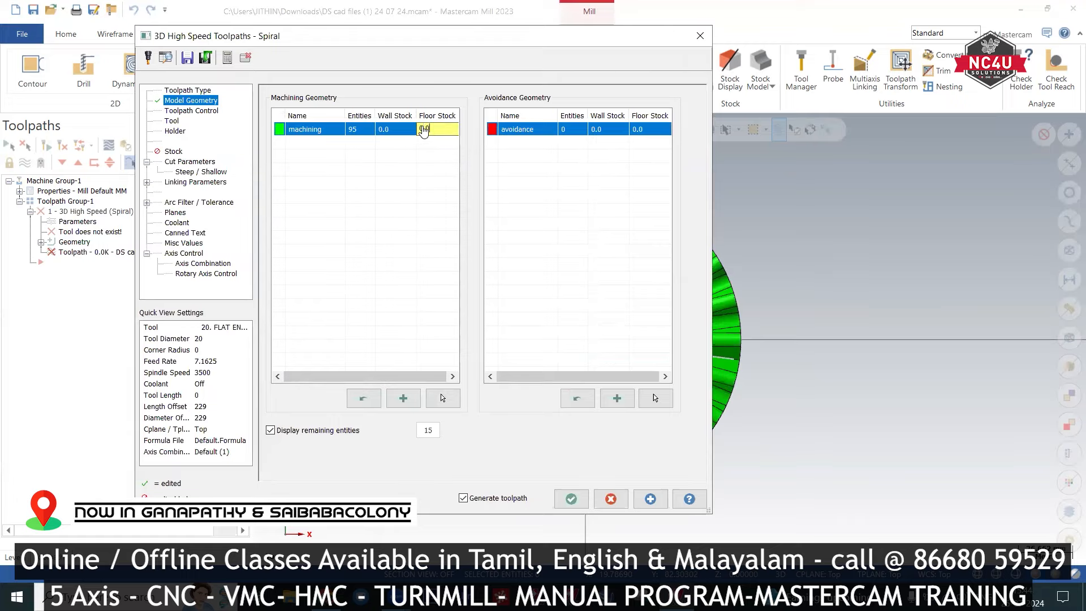
key("Return")
- Create a ball endmill with an 8 mm cutting diameter for the spiral toolpath
left_click(187, 110)
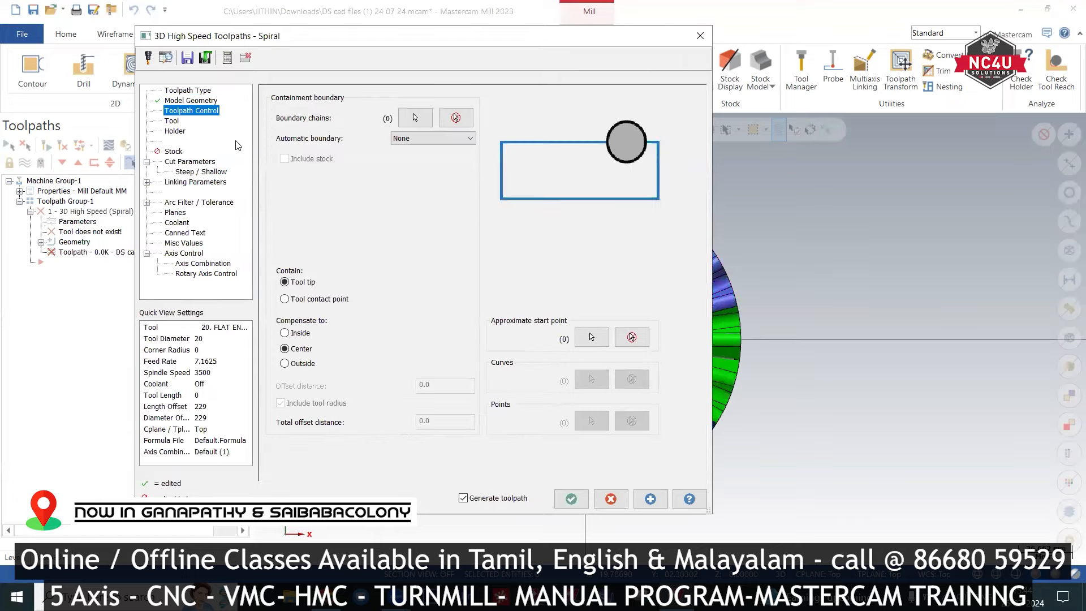
left_click(171, 121)
right_click(351, 151)
left_click(387, 175)
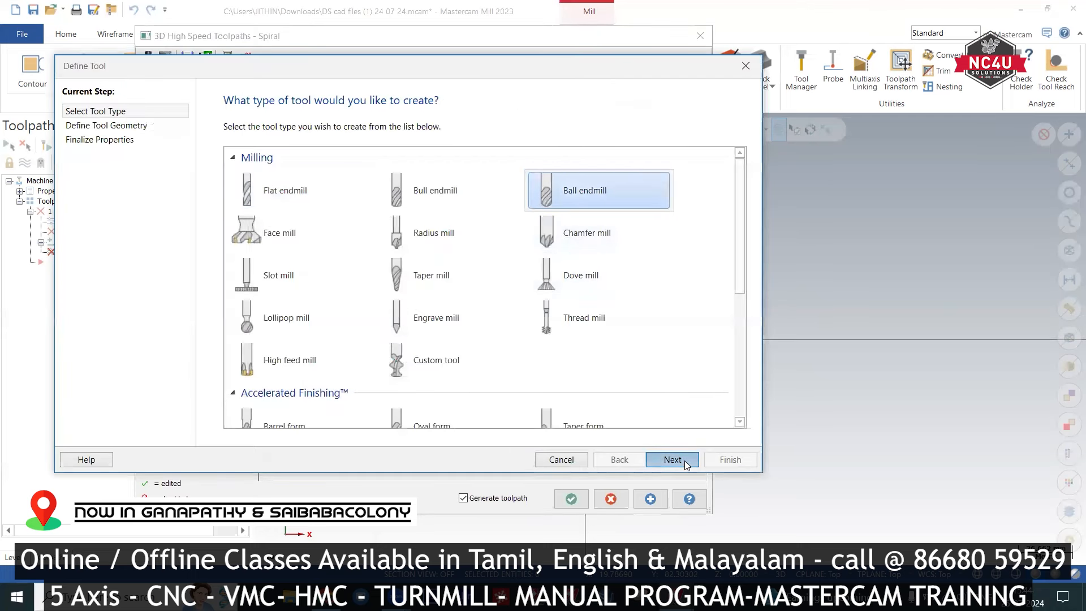
left_click(684, 460)
type("8")
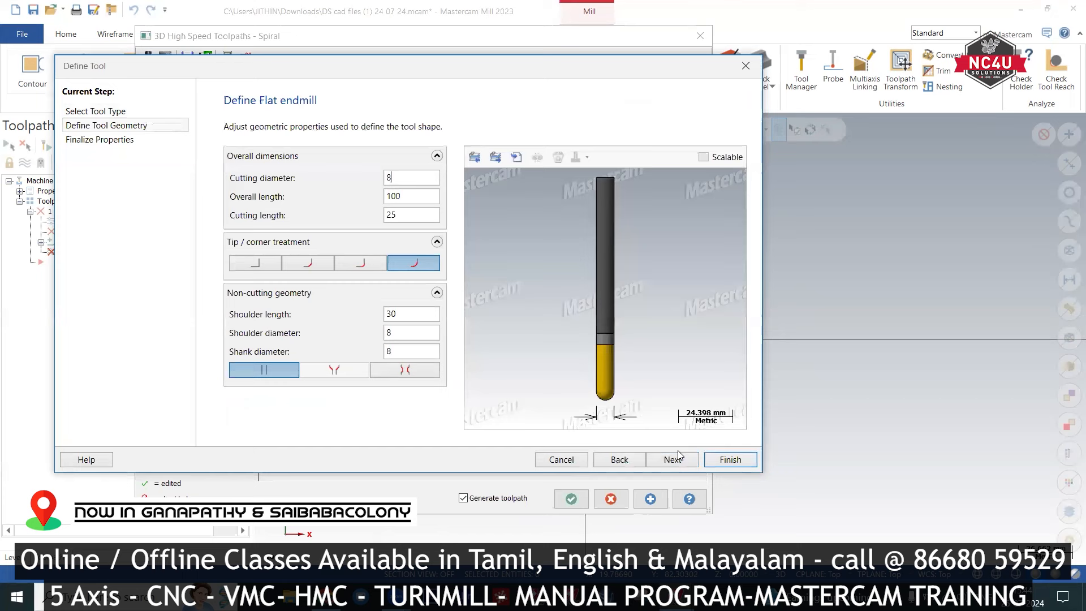
left_click(730, 459)
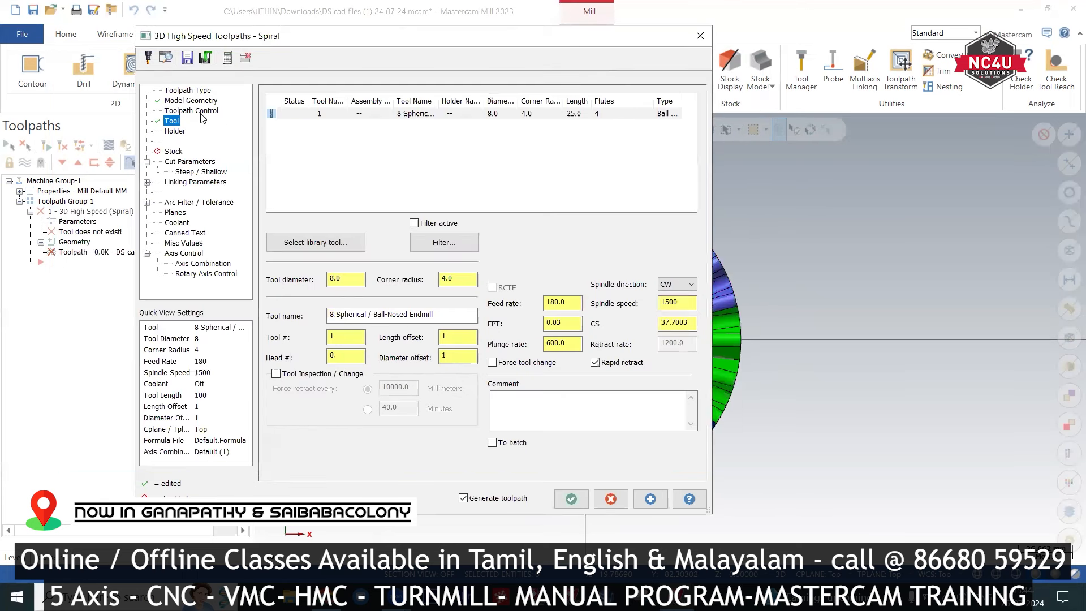
- Create a second ball endmill with a 4 mm cutting diameter and use it for the spiral toolpath
left_click(198, 102)
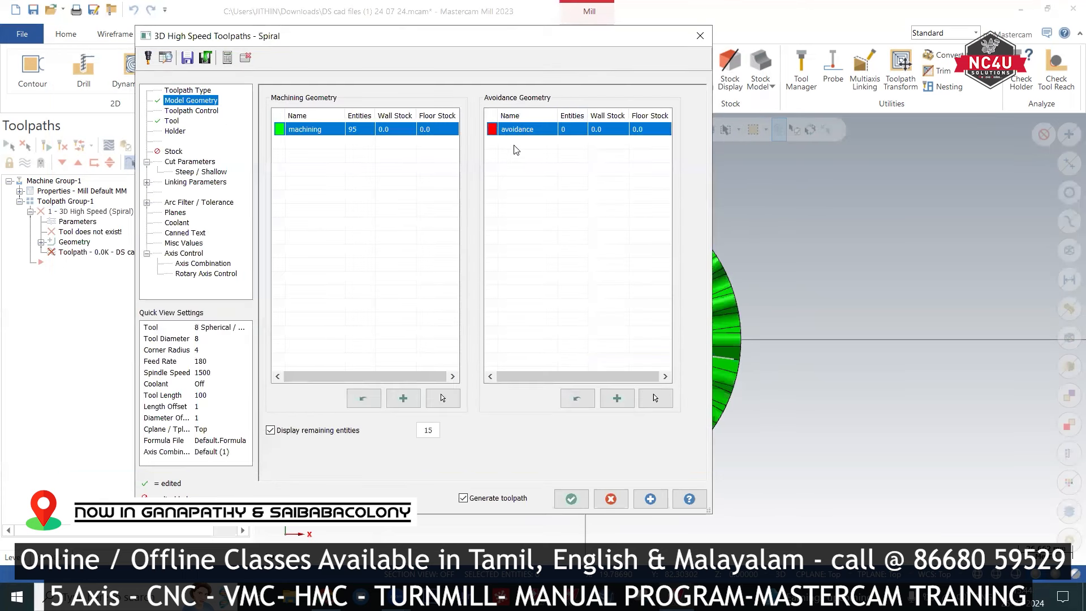
left_click(172, 121)
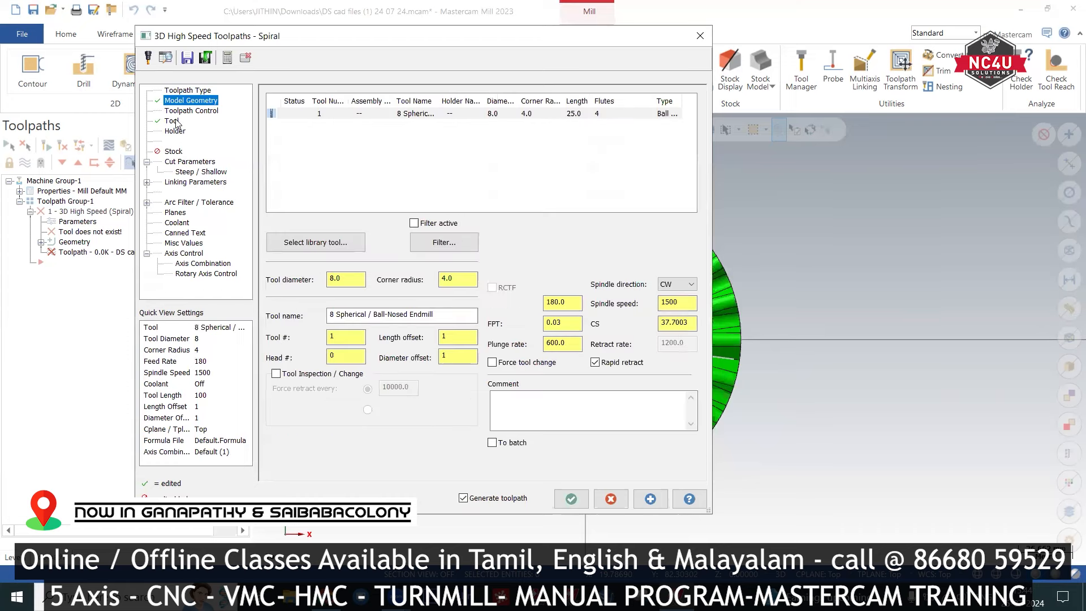
right_click(345, 124)
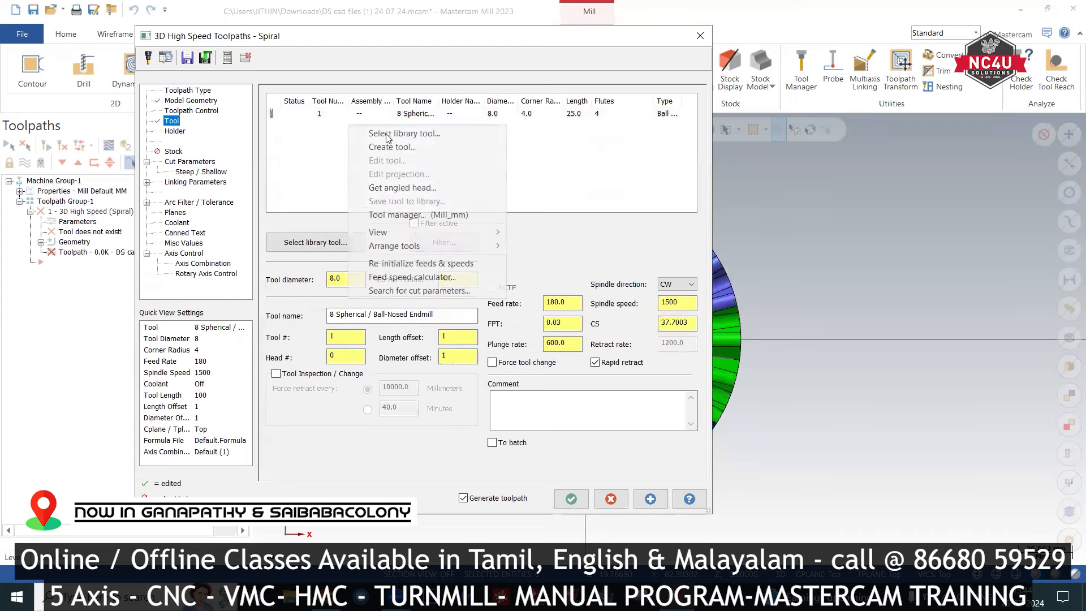
left_click(385, 146)
left_click(623, 182)
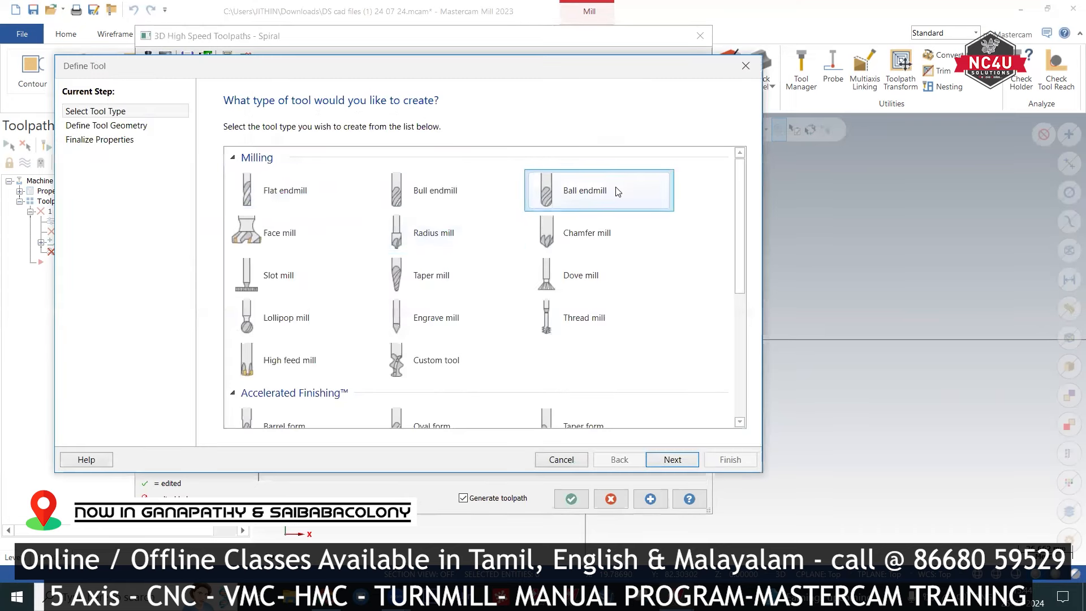
left_click(677, 459)
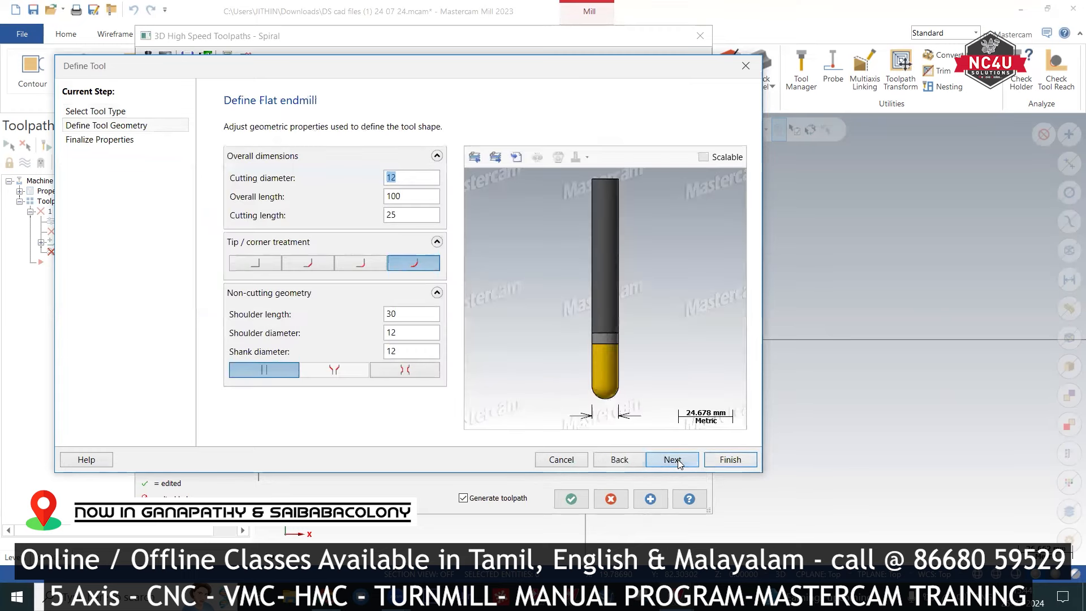
left_click(726, 460)
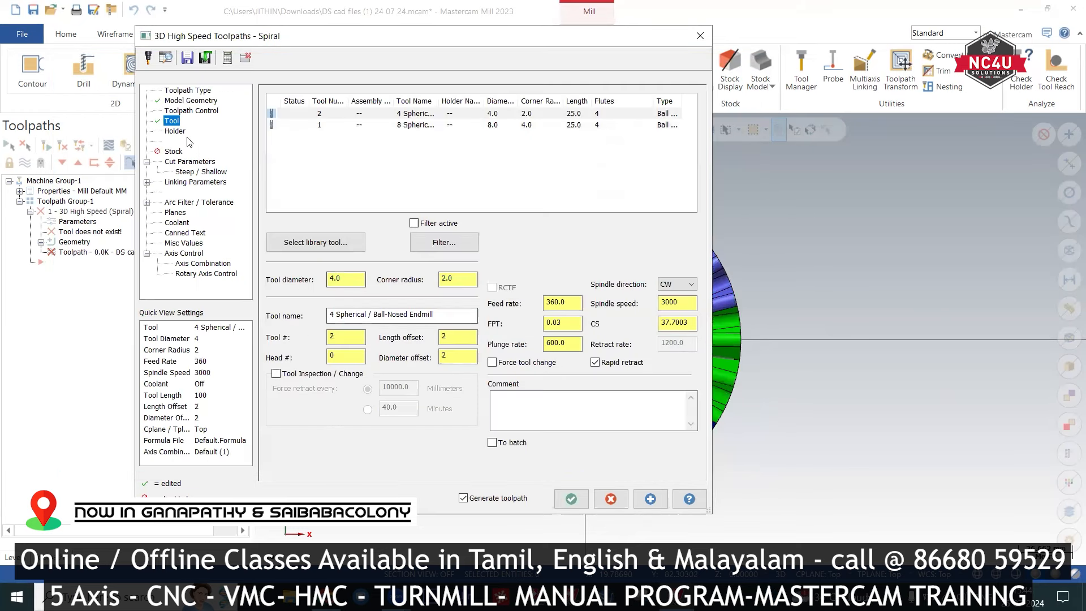
- Set the stepover to 1.0 in the cut parameters and choose One Way as the cut method
left_click(189, 161)
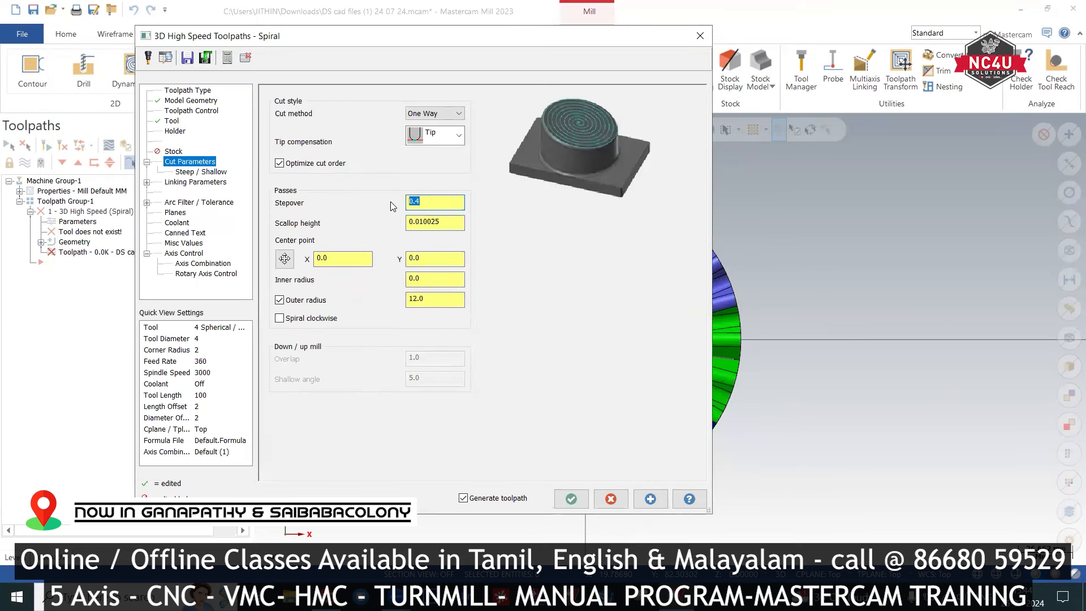
type("0.2")
key("Return")
type("1")
key("Return")
left_click(439, 113)
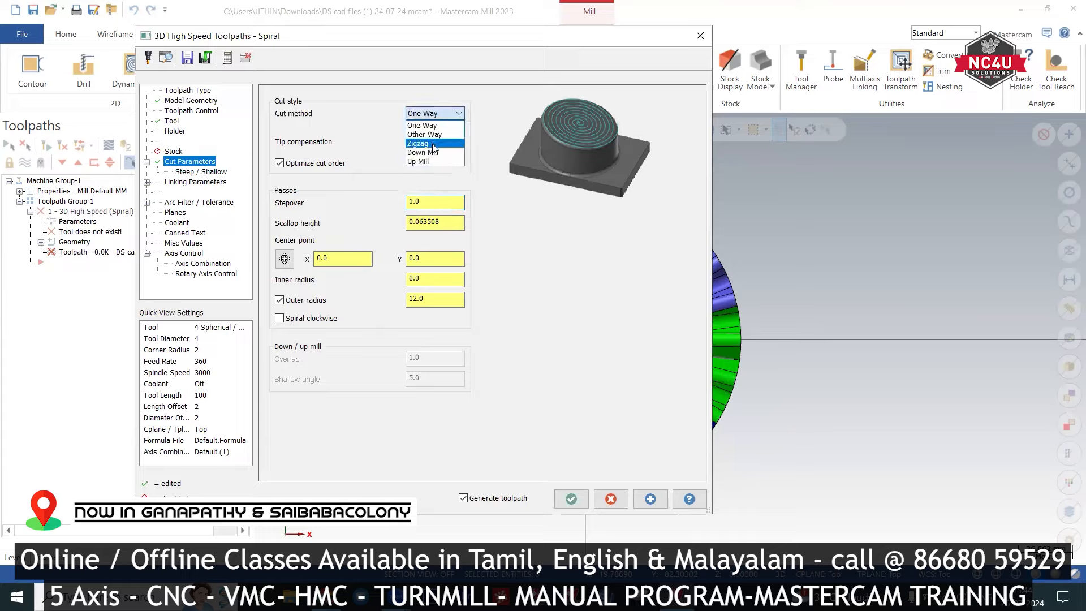
left_click(433, 126)
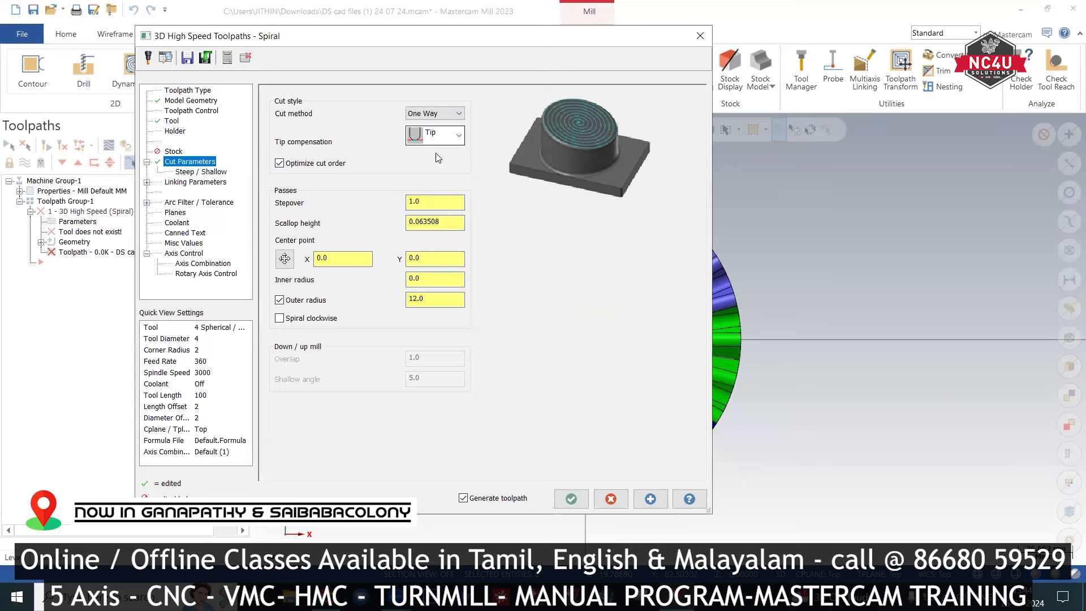
- Pick the origin as the spiral's center point and set the inner radius to 68
left_click(285, 258)
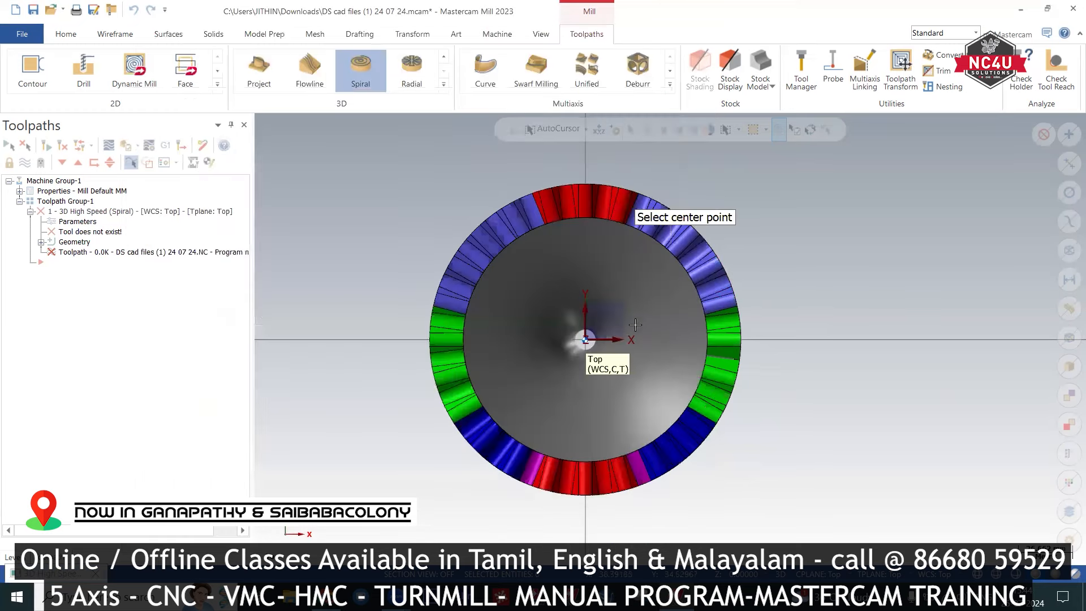
left_click(585, 340)
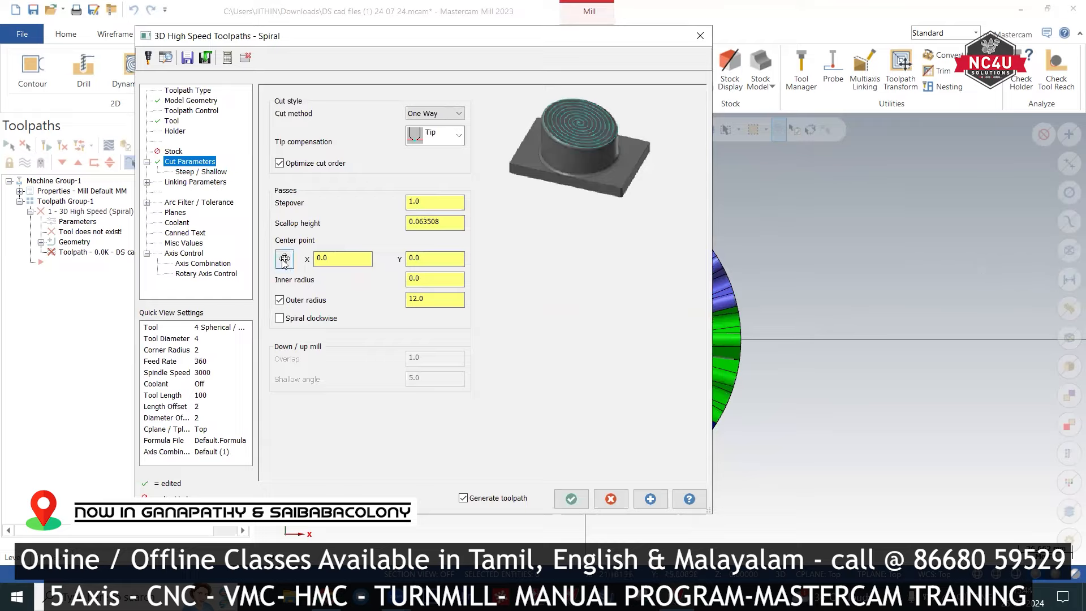
key("Tab")
left_click(433, 282)
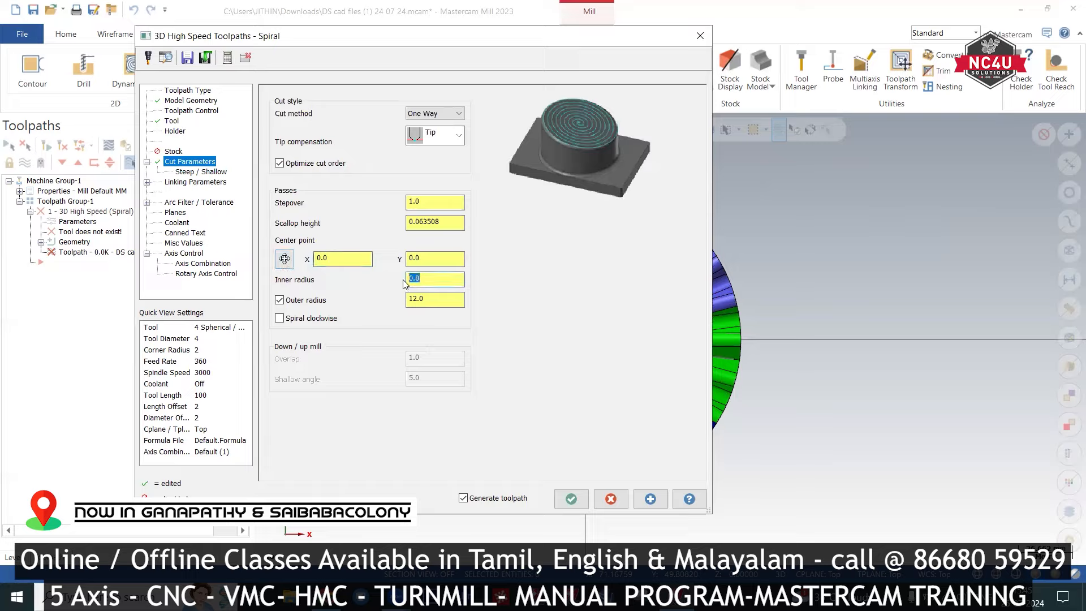
type("68")
right_click(430, 282)
key("Escape")
- Set the spiral's outer radius to 73 and turn on the clockwise spiral direction in the cut parameters
left_click(279, 300)
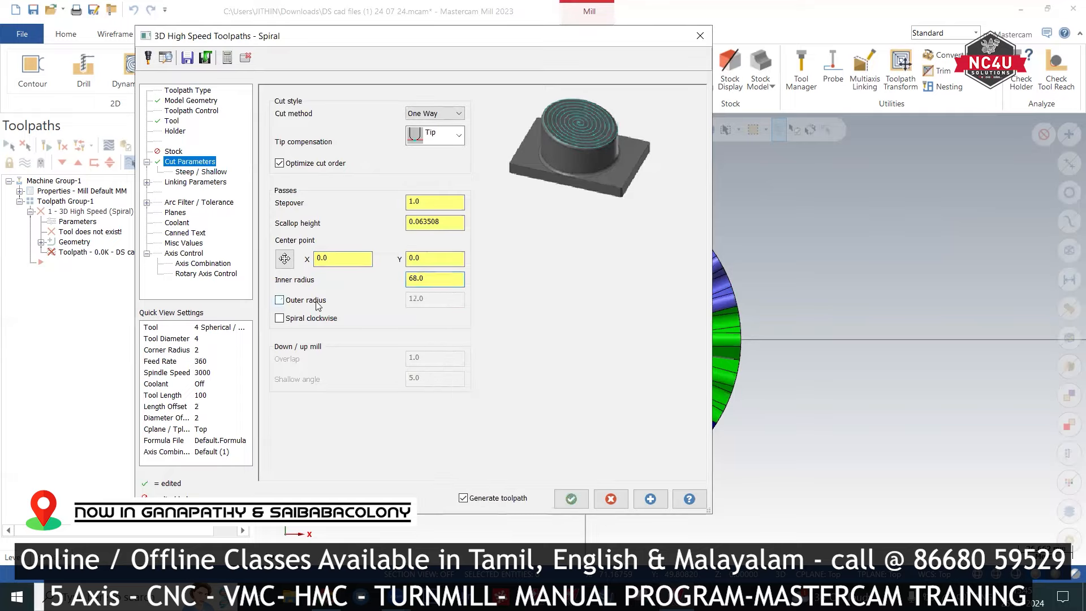
scroll(894, 320, "down", 1)
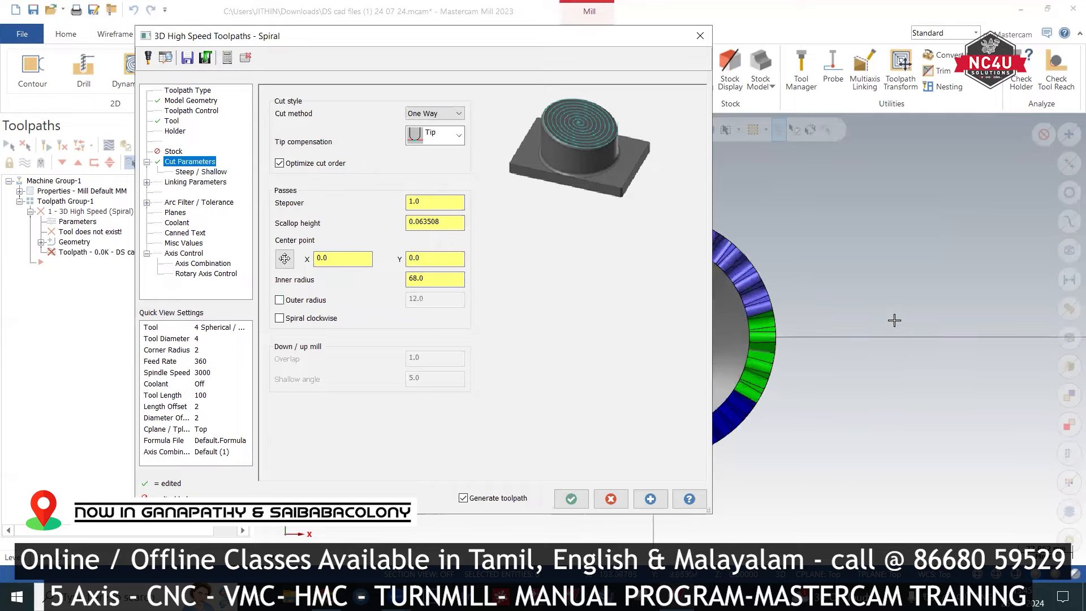
scroll(761, 330, "up", 2)
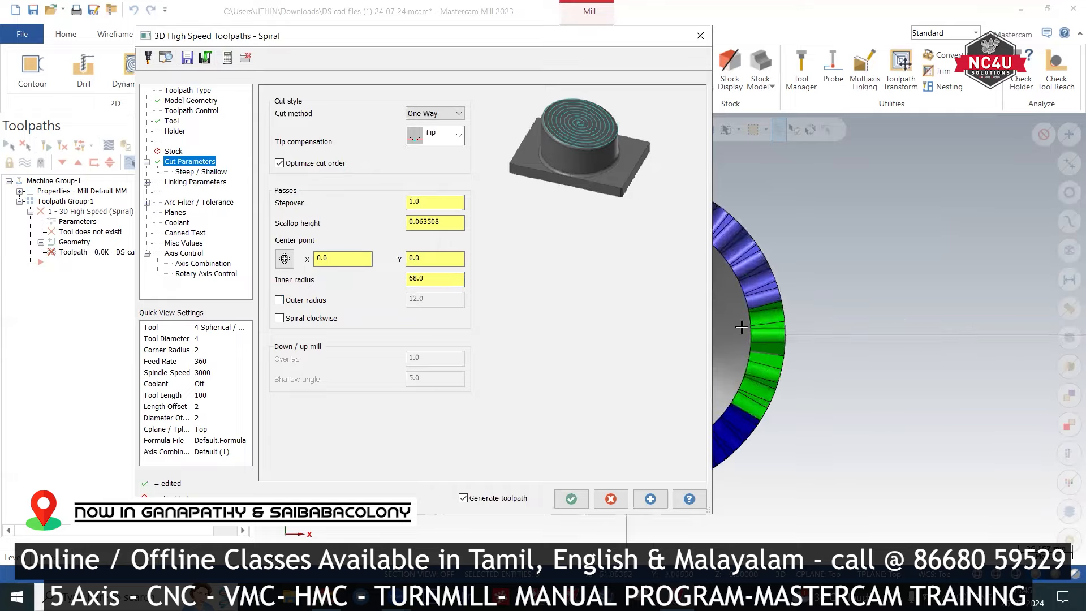
left_click(318, 304)
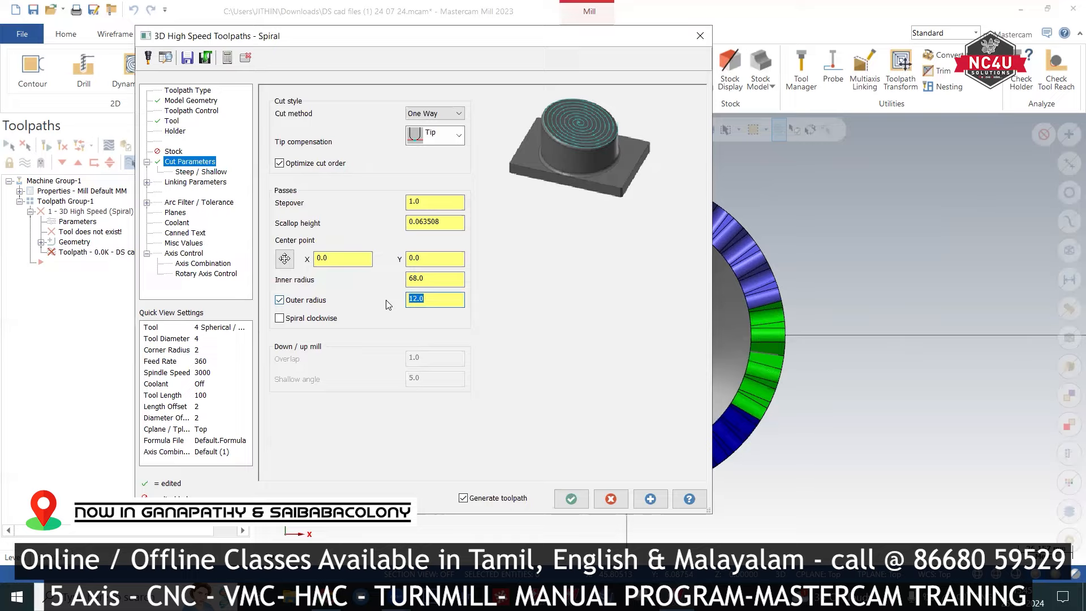
type("75")
key("Return")
left_click(320, 320)
left_click(215, 173)
- Use the same Vertical lead in and out with distance 1.0 and radius 0.5, and turn off secondary leads
left_click(208, 182)
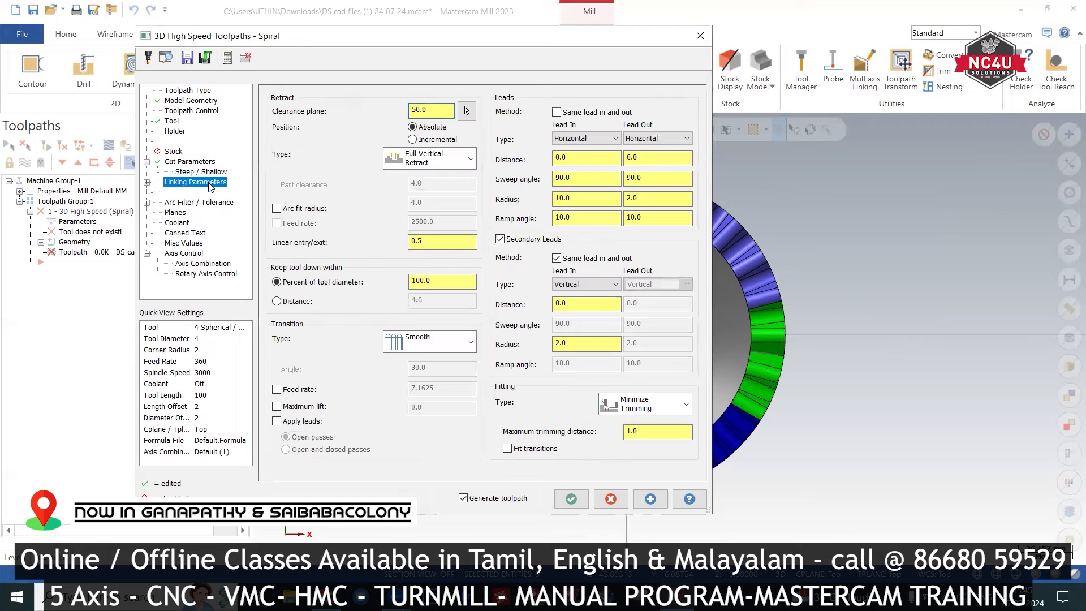
left_click(556, 112)
left_click(588, 138)
left_click(569, 169)
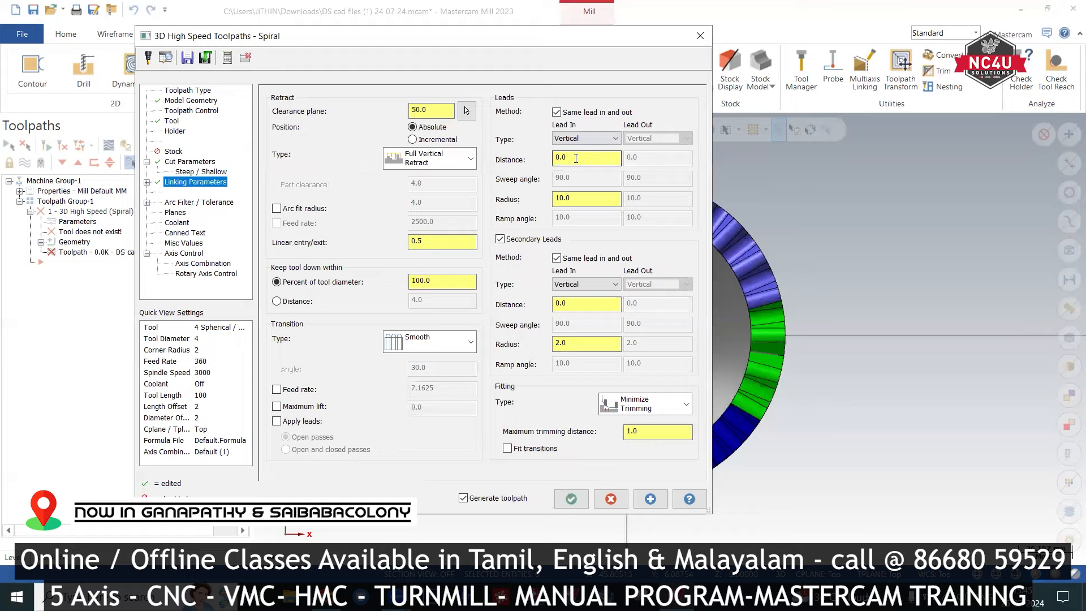
key("Tab")
type("1")
key("Tab")
type("0.5")
key("Return")
left_click(521, 240)
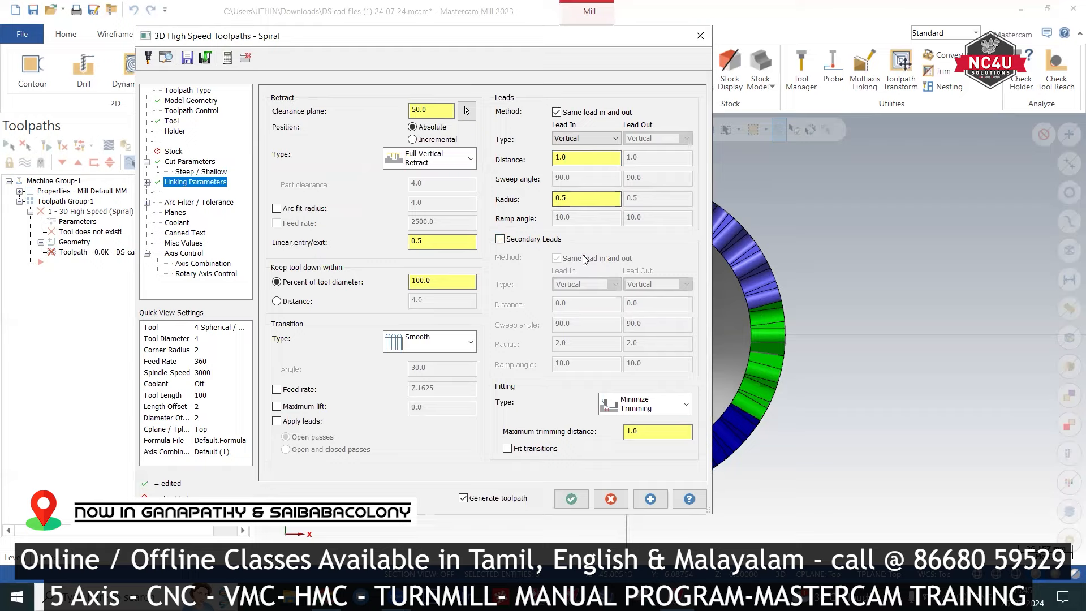
- Set the lead fitting type to Machine Entire Pass and generate the spiral toolpath
left_click(148, 182)
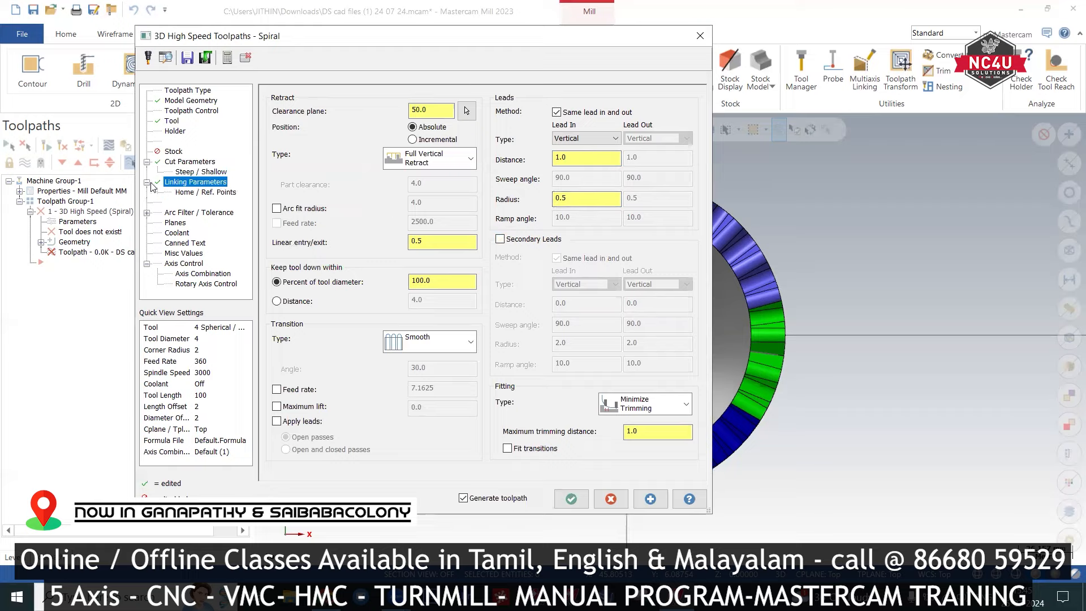
left_click(622, 403)
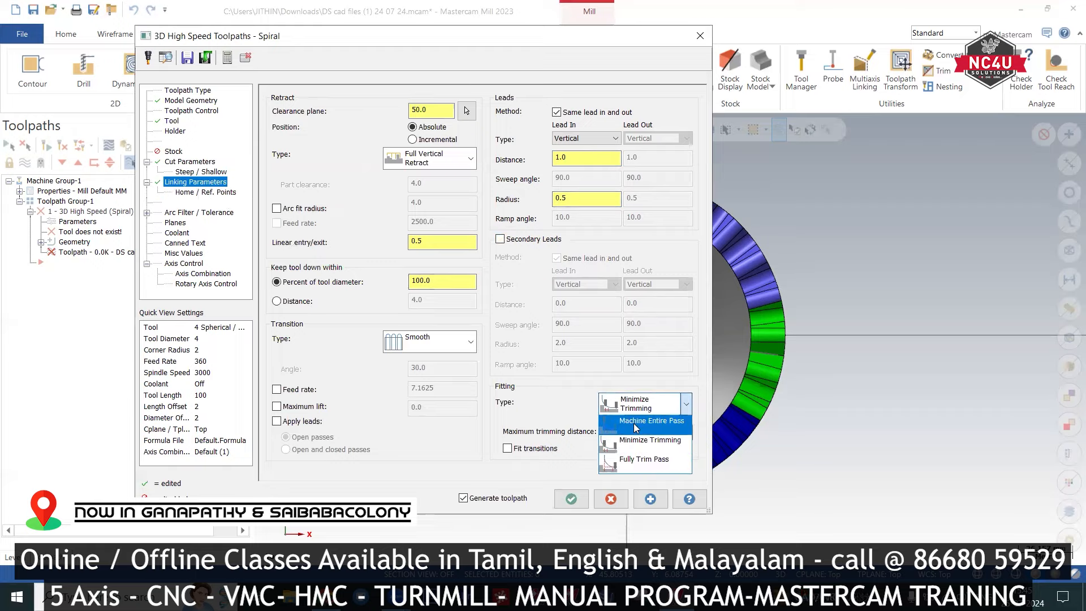
left_click(636, 424)
left_click(587, 500)
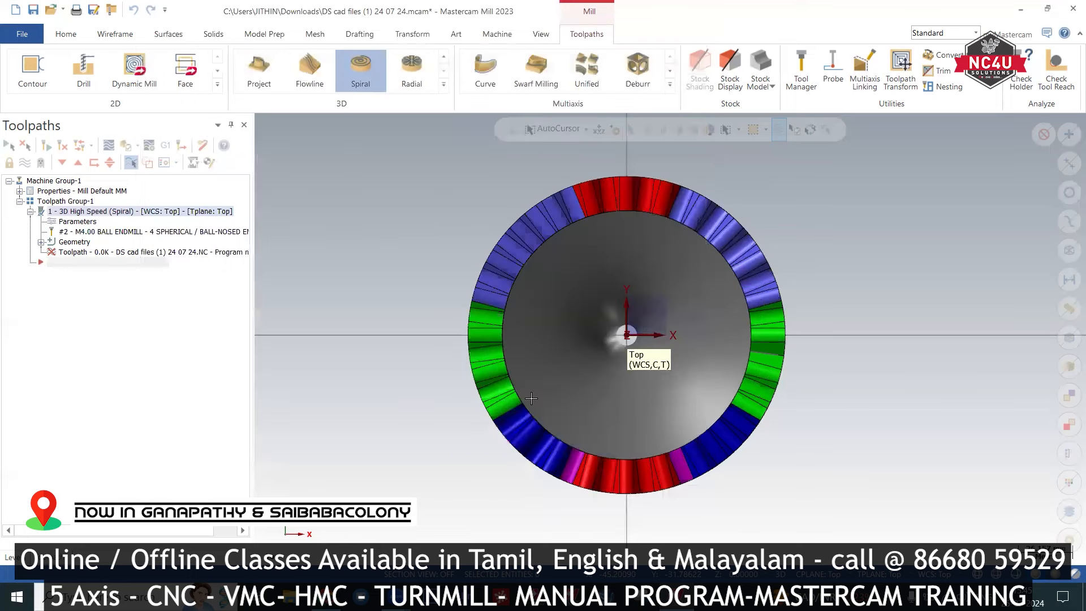
- Backplot the spiral toolpath and examine how far its passes cover the wavy ring surface
middle_click_drag(407, 333, 402, 395)
right_click(385, 214)
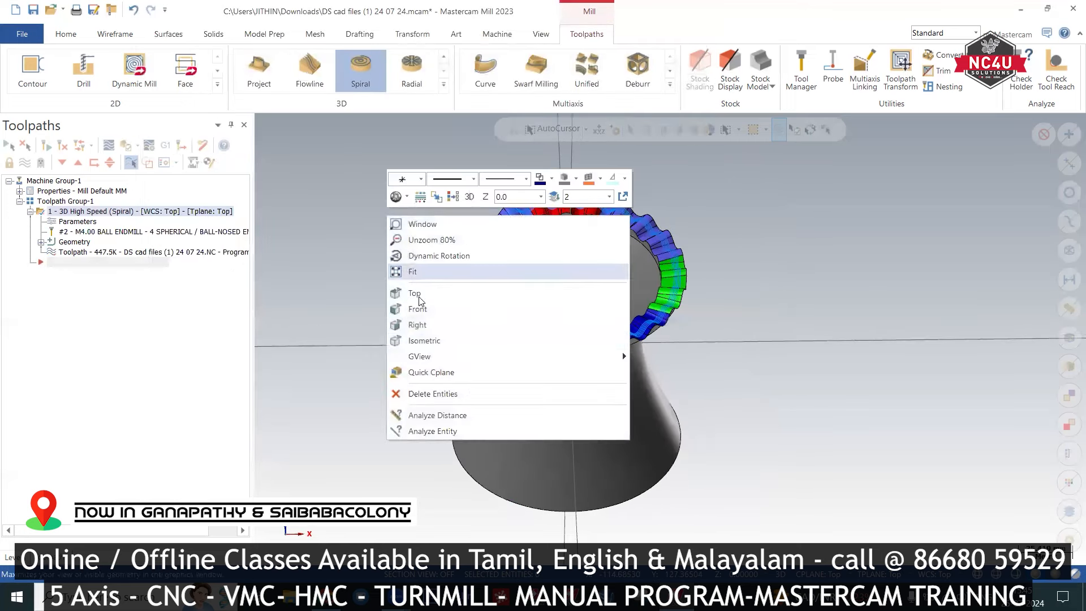
left_click(428, 341)
left_click(109, 146)
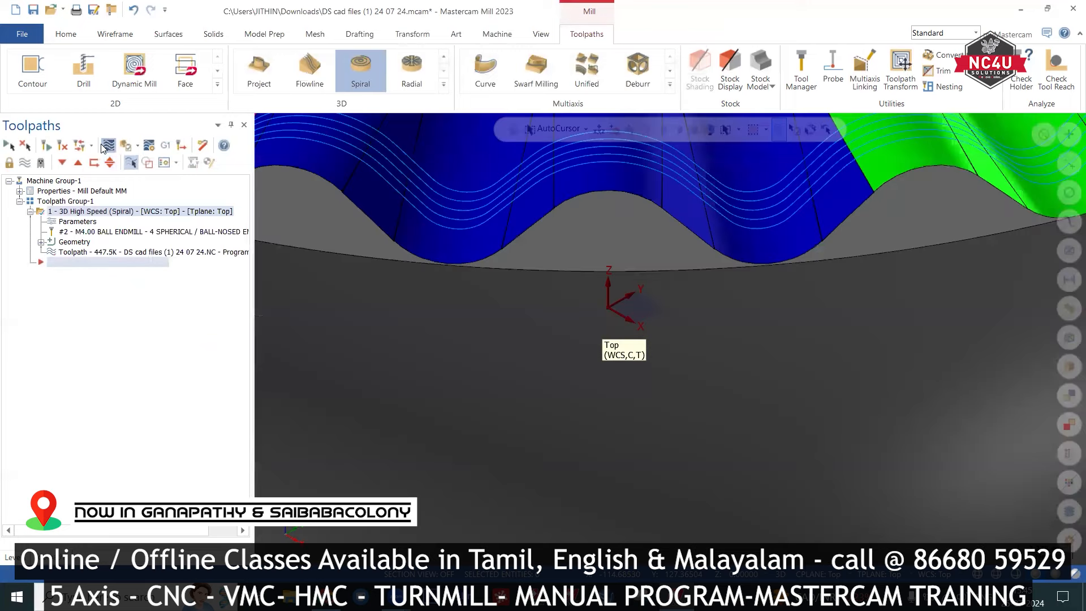
right_click(688, 340)
left_click(720, 415)
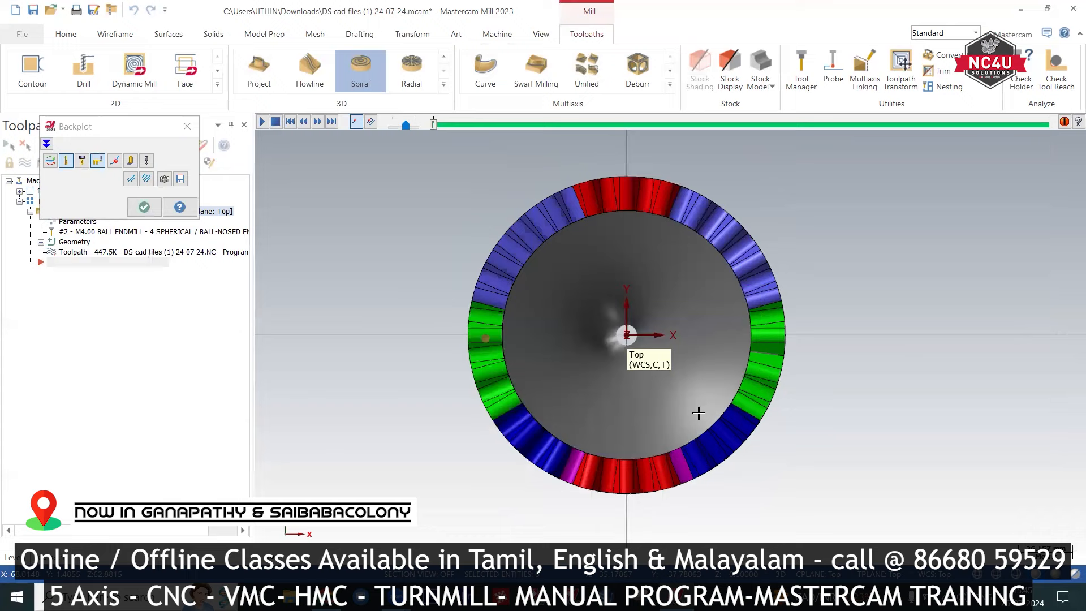
key("r")
scroll(471, 383, "up", 1)
middle_click_drag(477, 410, 479, 305)
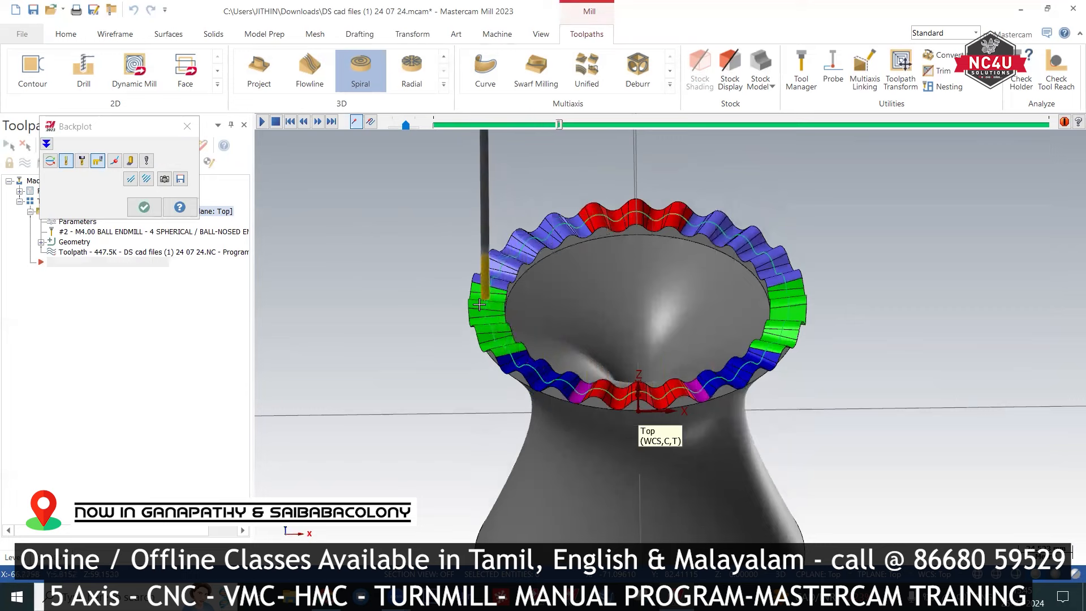
scroll(993, 317, "up", 2)
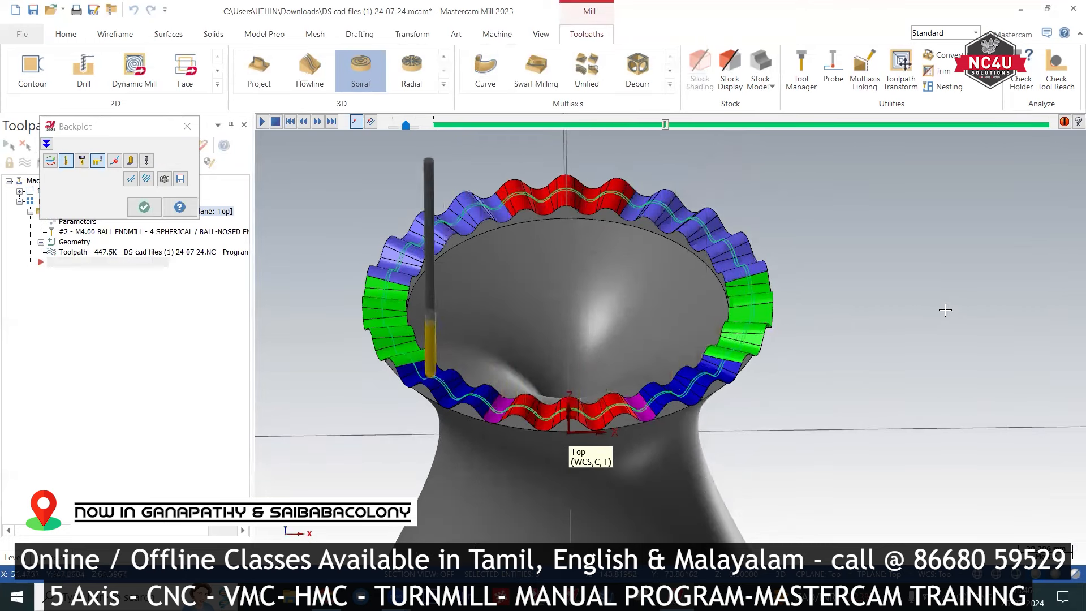
key("Escape")
- Widen the spiral to an inner radius of 58 and an outer radius of 78, and regenerate the toolpath
right_click(907, 246)
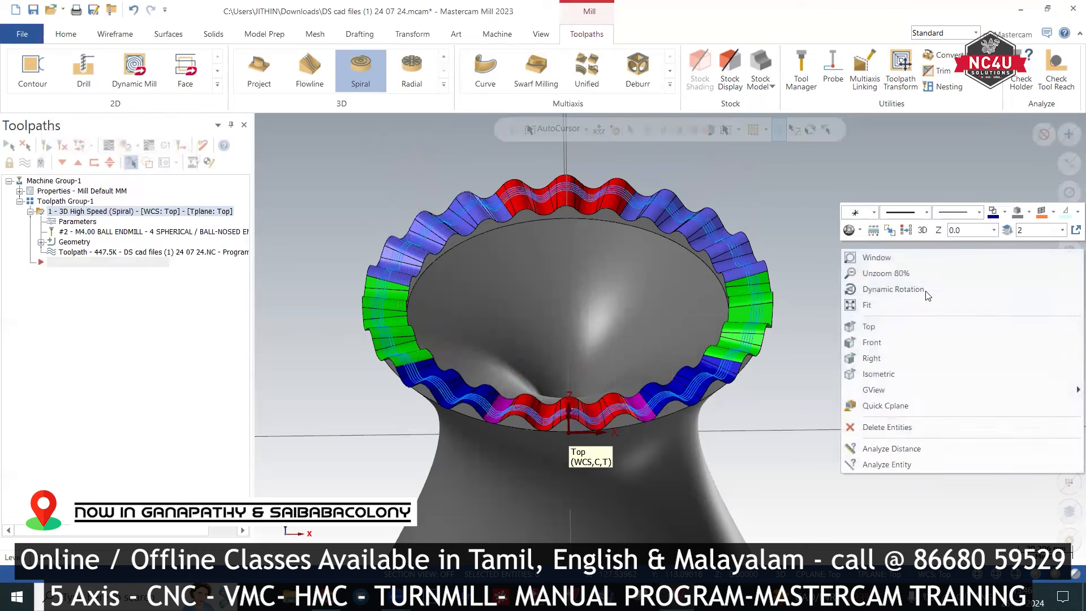
left_click(920, 325)
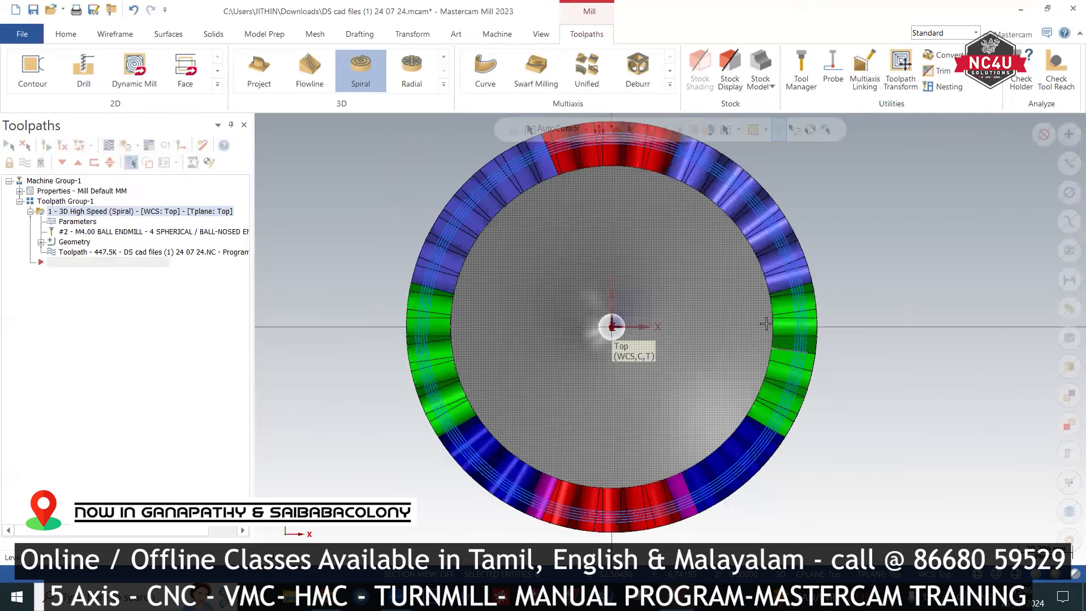
scroll(768, 321, "up", 1)
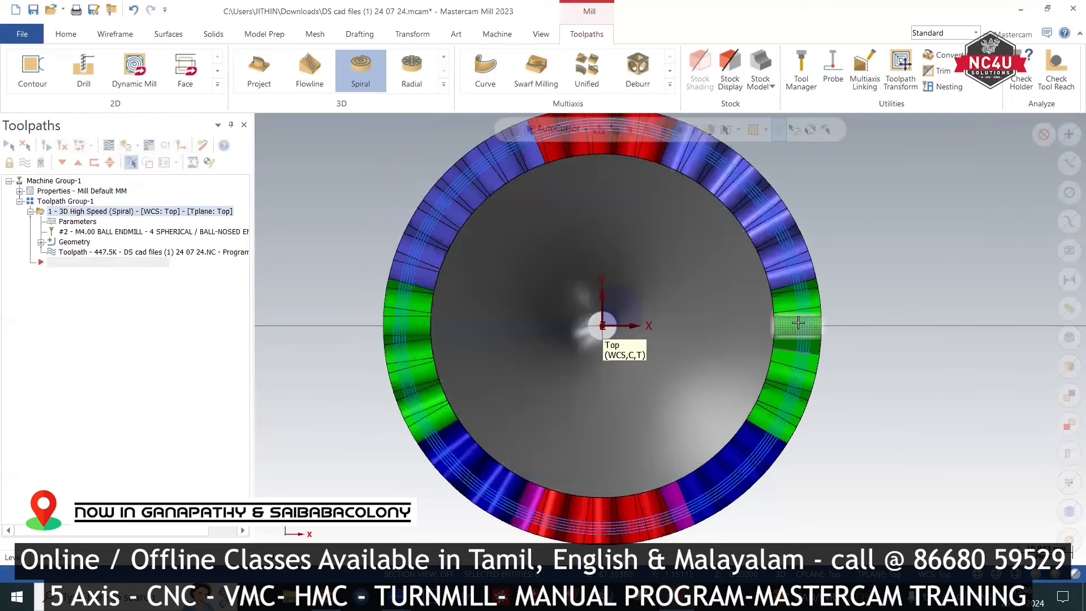
left_click(78, 221)
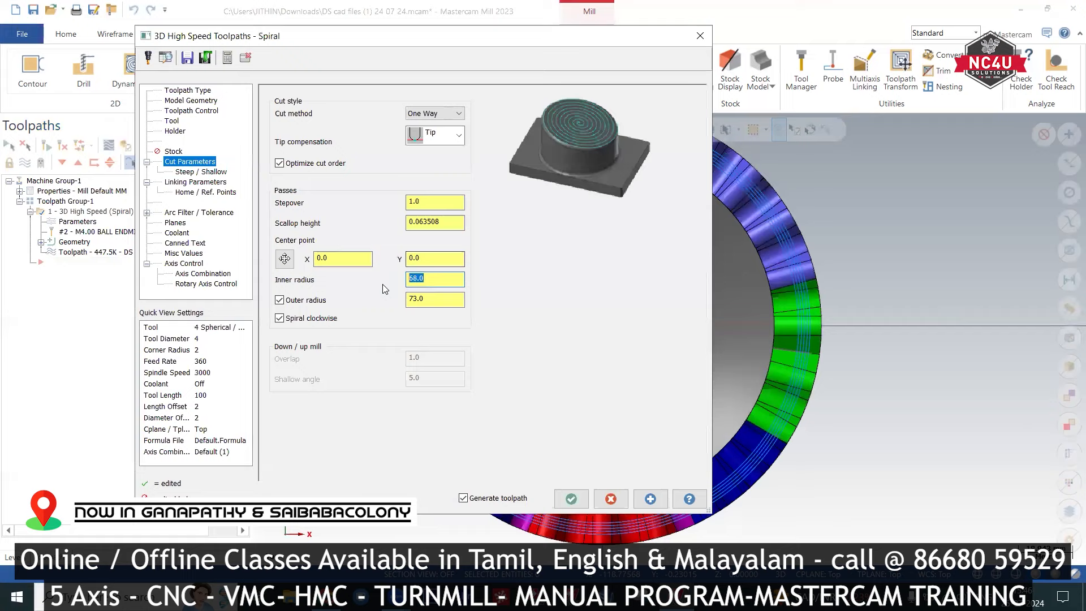
left_click(416, 278)
double_click(416, 278)
double_click(419, 299)
type("4")
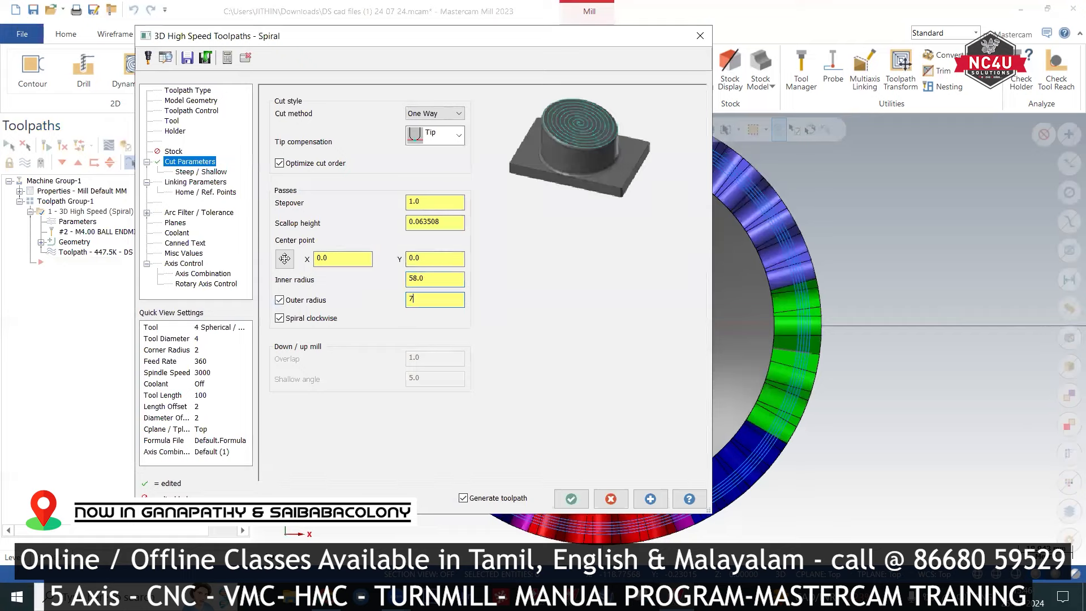
type("8")
key("Return")
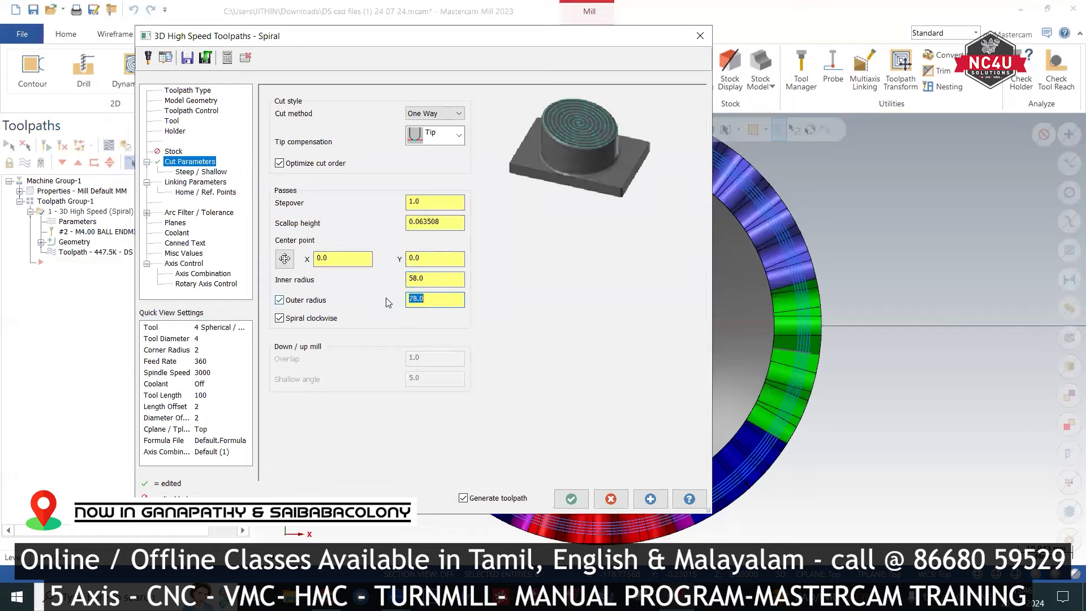
left_click(570, 499)
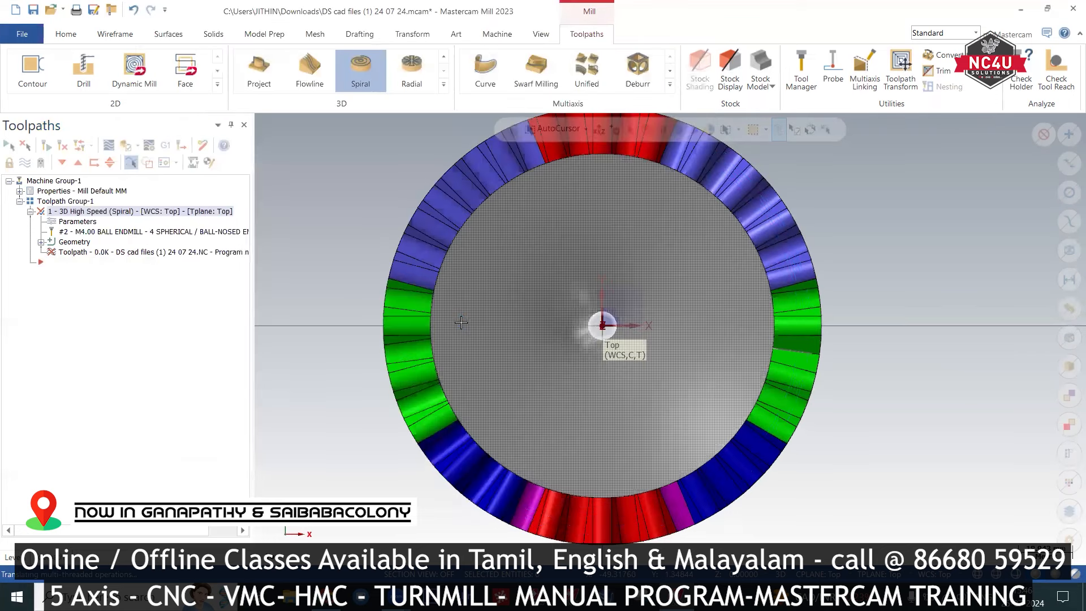
- Backplot the regenerated spiral toolpath and check its coverage across the full ring width from the top view
middle_click_drag(902, 272, 650, 450)
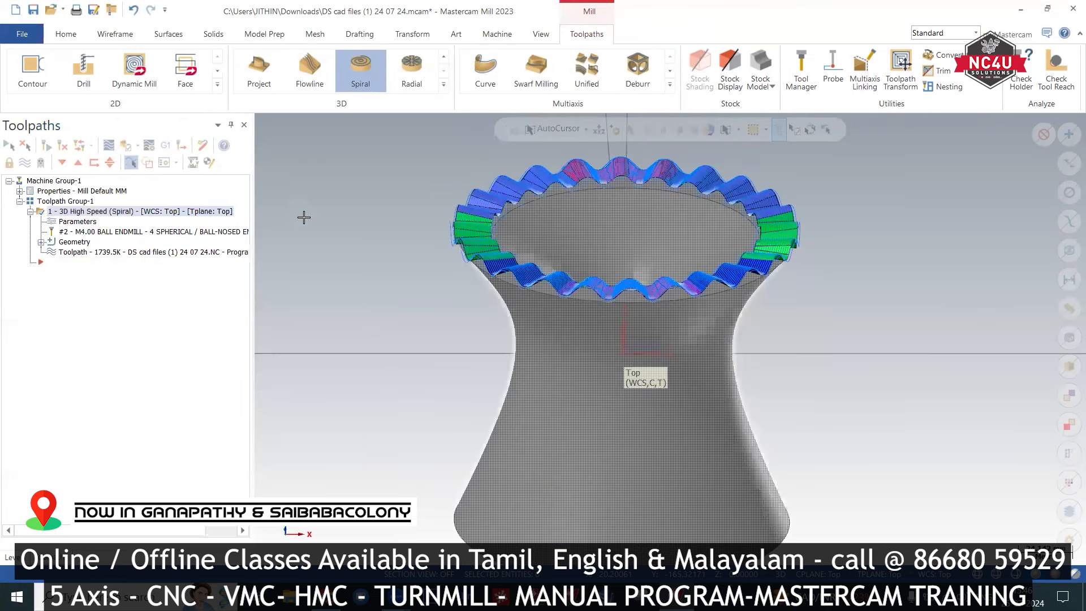
left_click(108, 145)
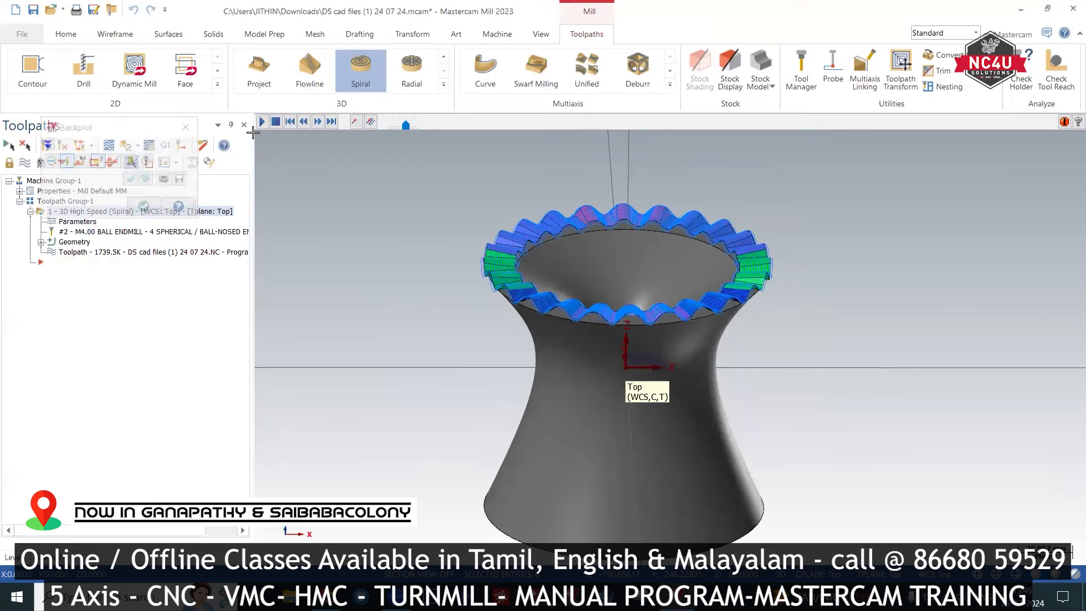
left_click(262, 122)
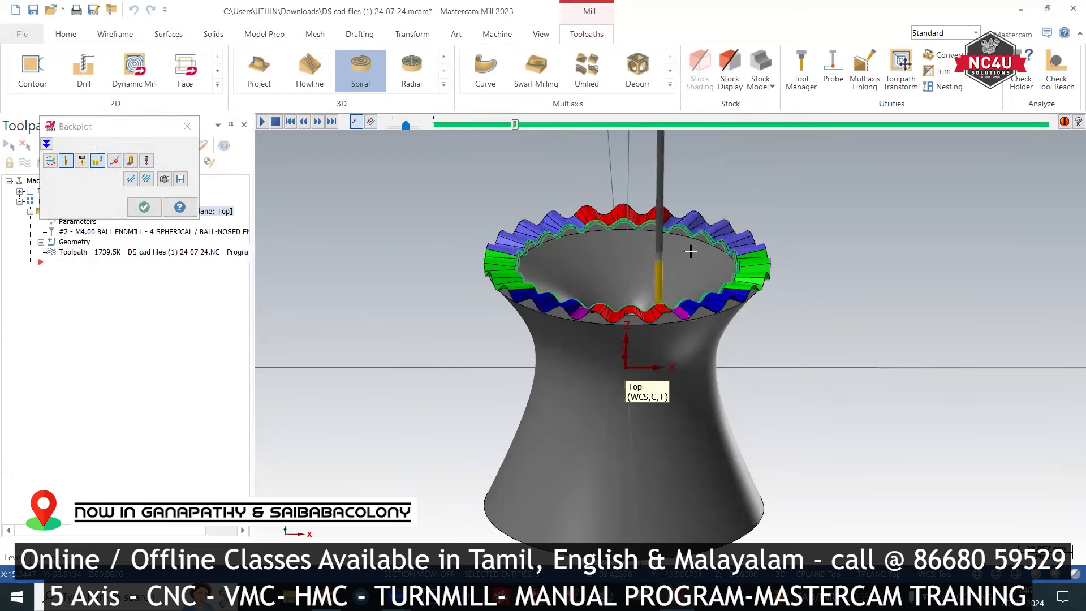
scroll(707, 244, "up", 3)
scroll(707, 244, "up", 2)
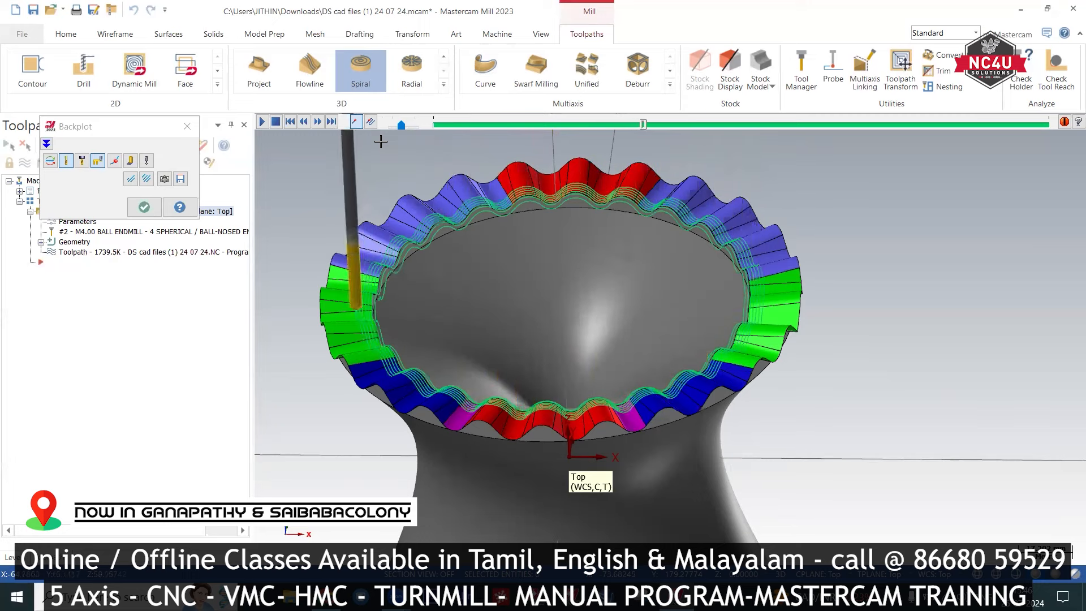
right_click(797, 195)
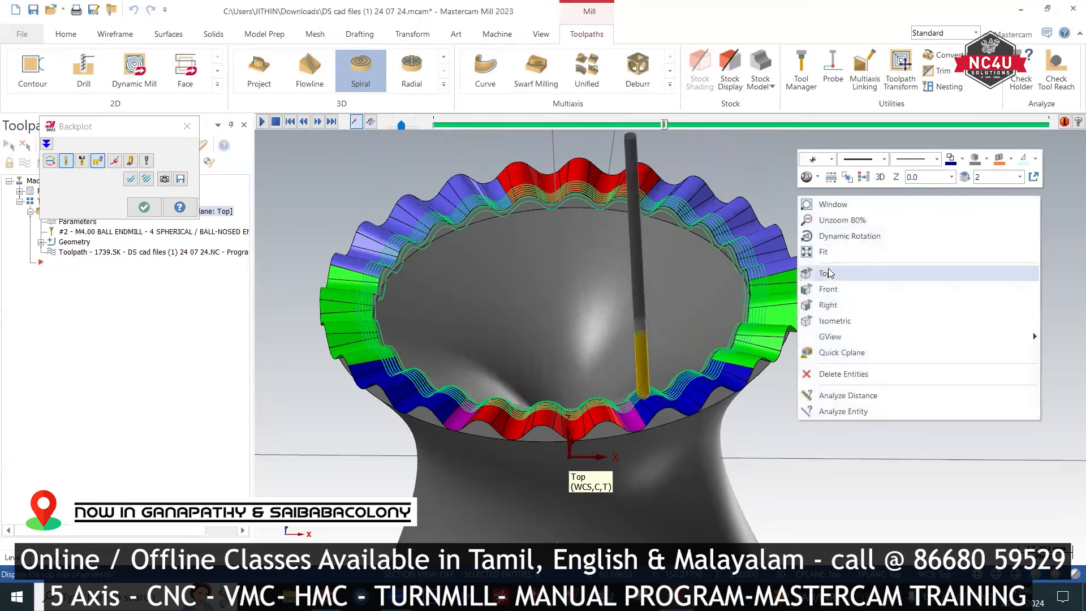
left_click(823, 202)
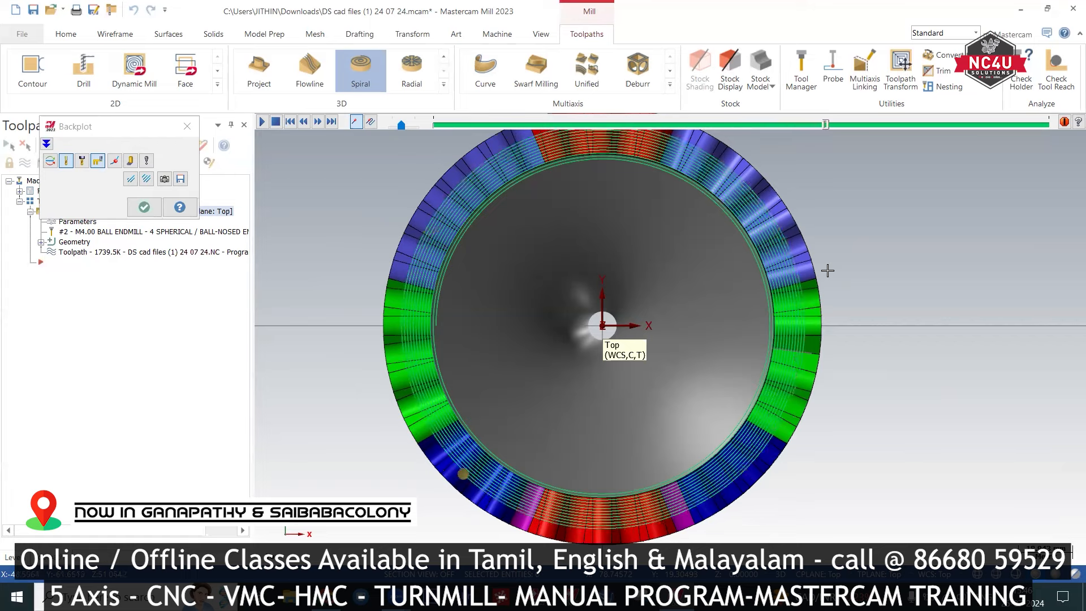
key("Escape")
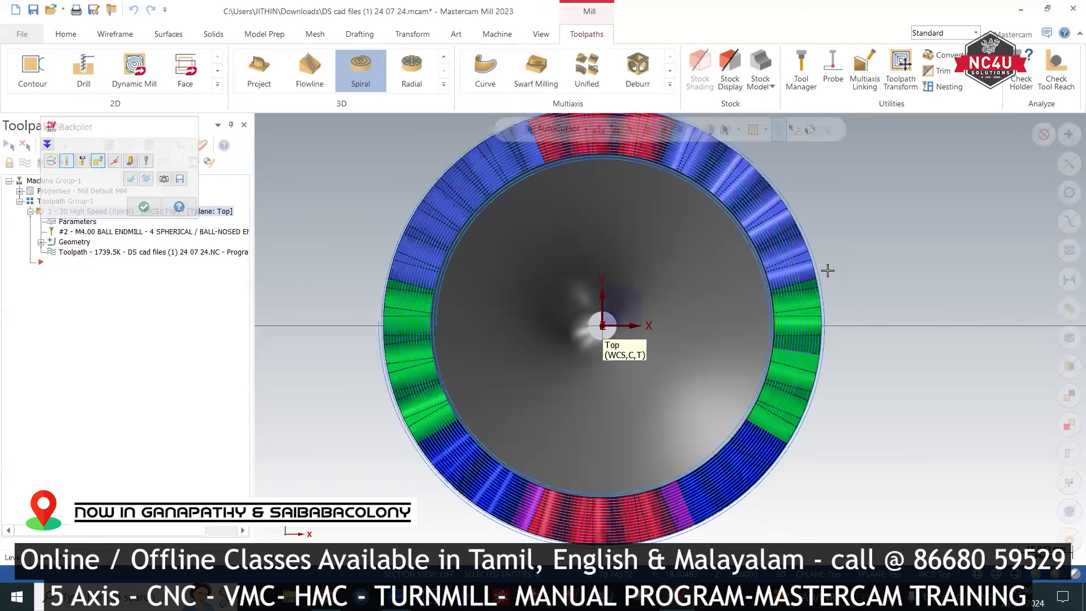
- Inspect the pass spacing on the wavy surface, and backplot the lead-in and first pass at the ring's inner edge
right_click(874, 199)
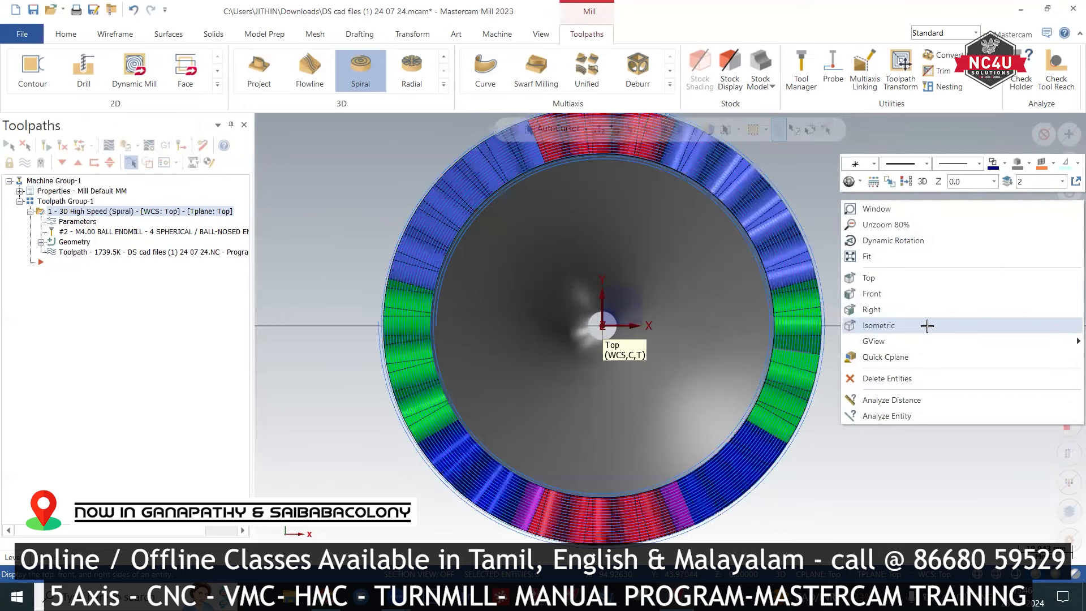
left_click(926, 323)
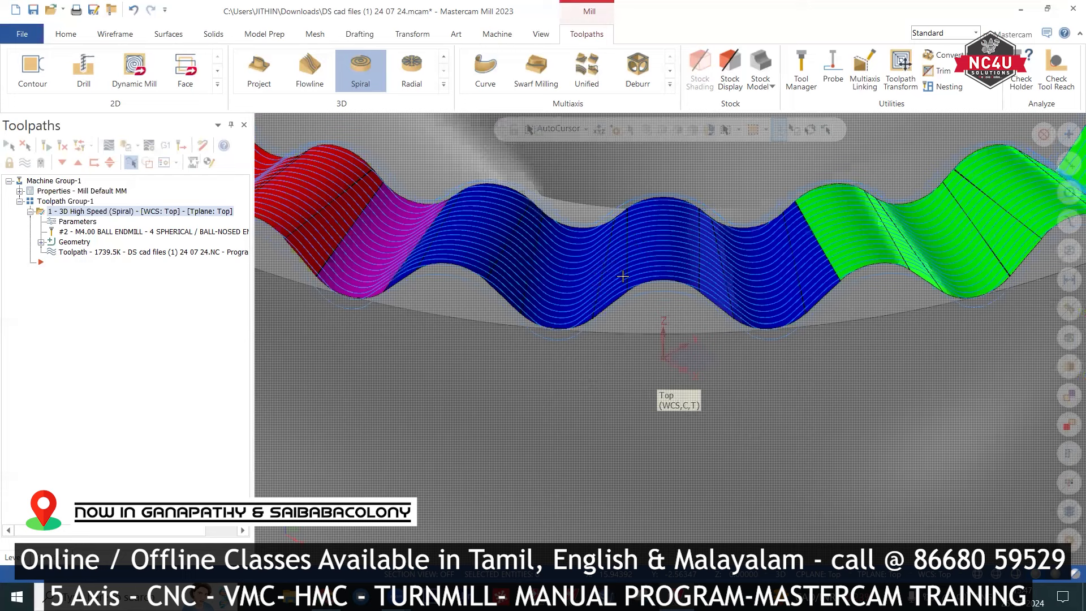
scroll(670, 269, "down", 5)
mouse_move(601, 310)
middle_mouse_down()
mouse_move(707, 272)
mouse_move(650, 301)
mouse_move(494, 213)
middle_mouse_up()
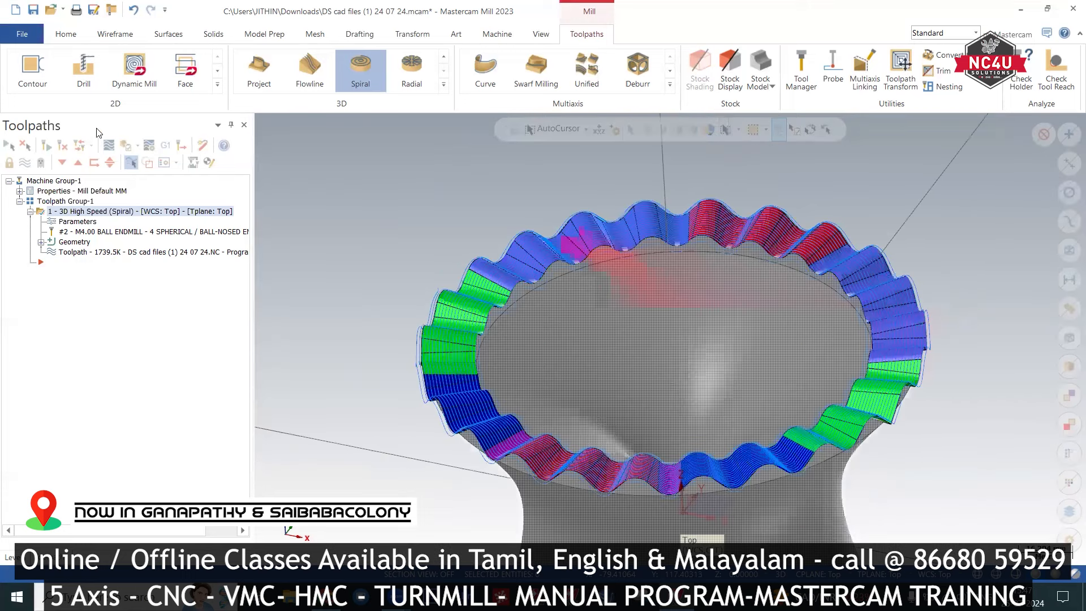
left_click(109, 146)
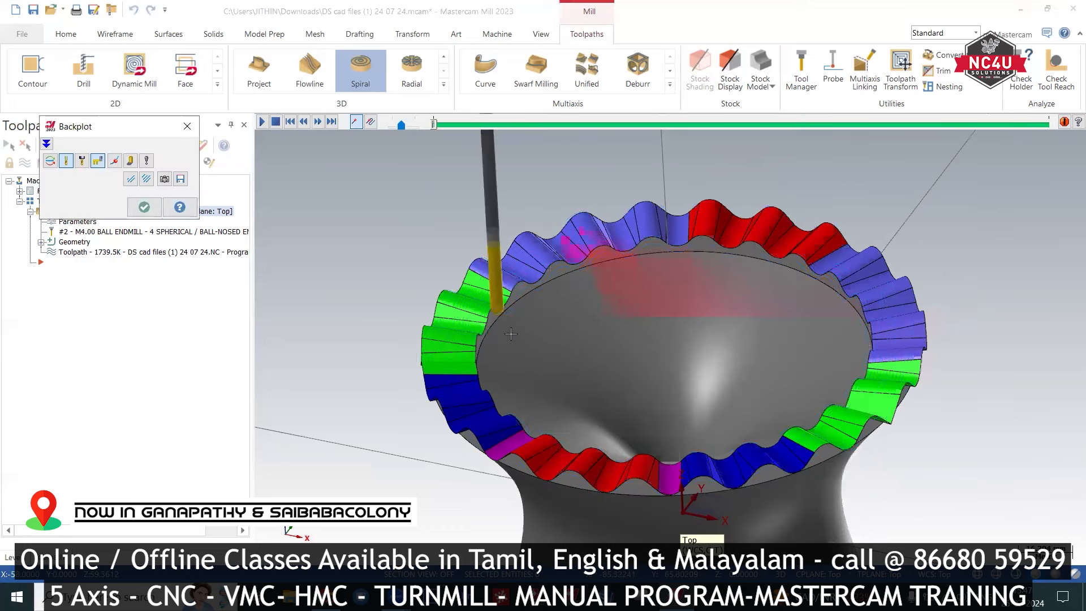
scroll(498, 302, "up", 3)
scroll(499, 303, "up", 5)
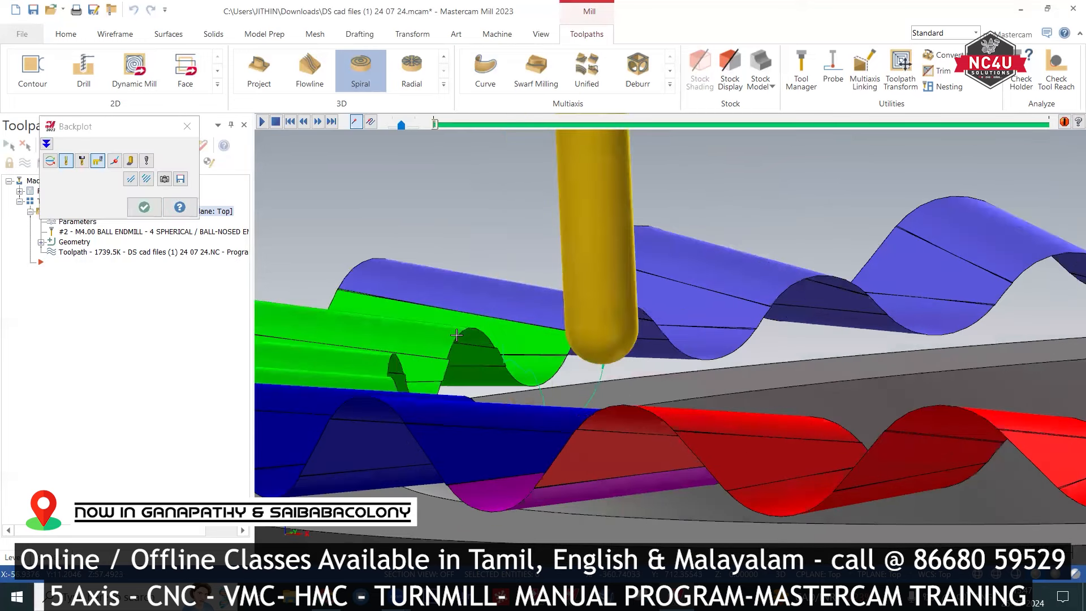
middle_click_drag(456, 335, 458, 310)
scroll(458, 310, "down", 10)
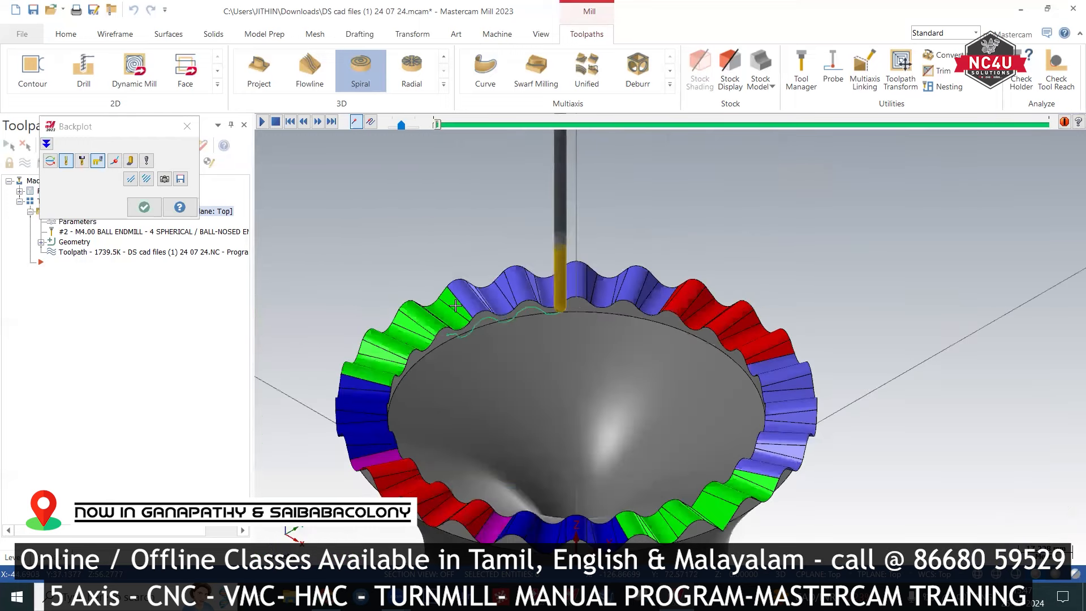
scroll(437, 432, "up", 3)
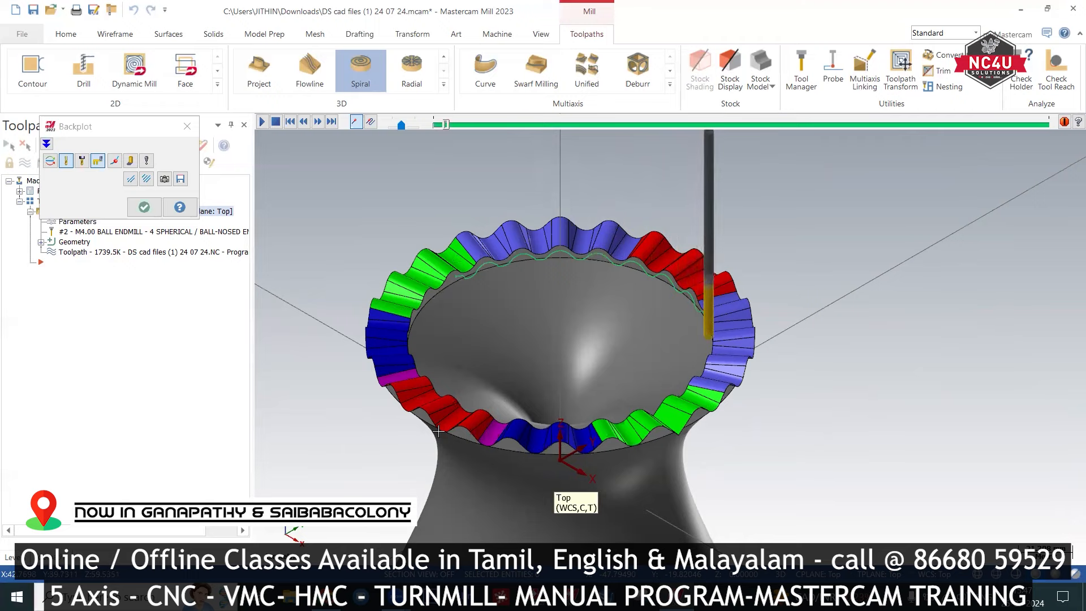
key("Escape")
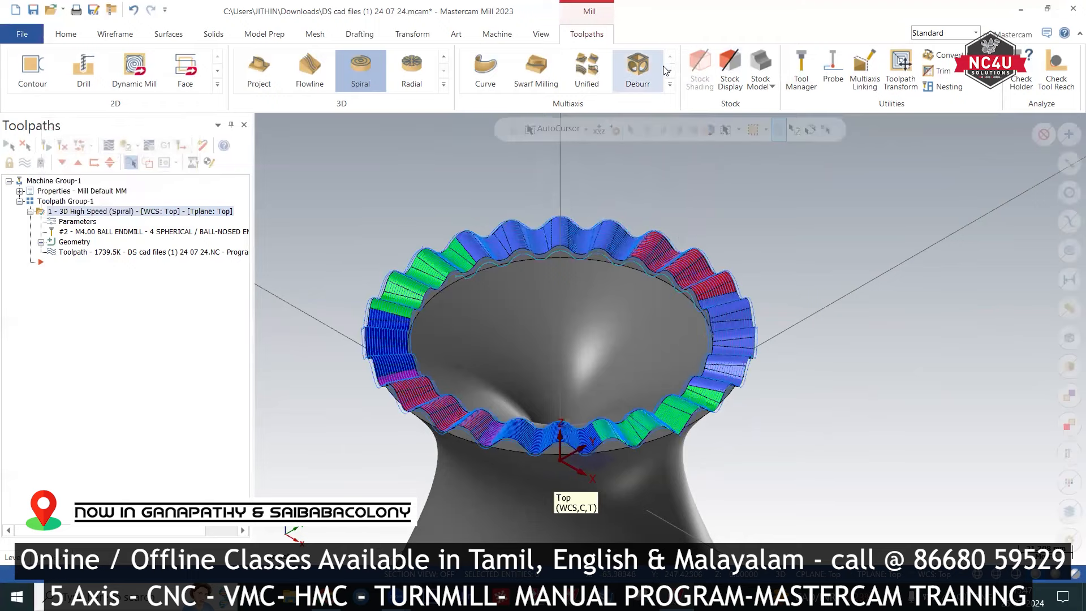